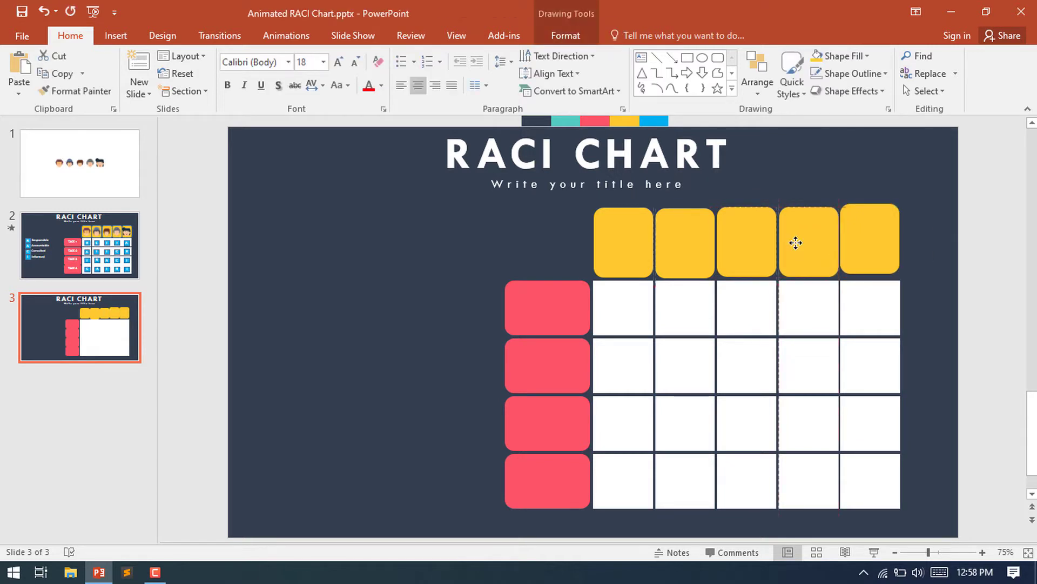
Nudge the yellow header boxes so all five sit evenly in line.
{"action": "left_click_drag", "start_coordinate": [795, 242], "coordinate": [856, 244]}
{"action": "left_click", "coordinate": [857, 241]}
{"action": "left_click", "coordinate": [919, 205]}
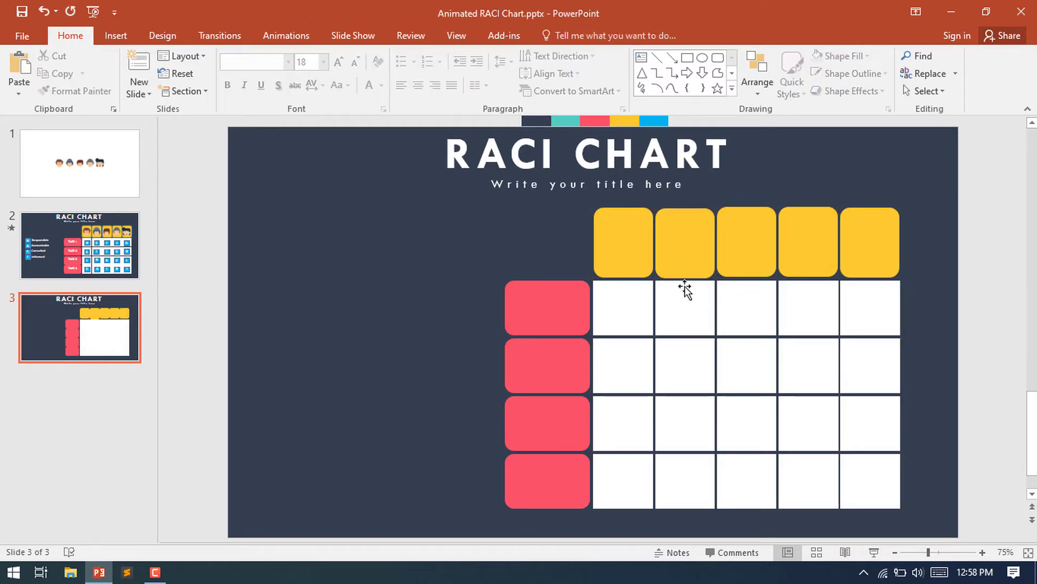
{"action": "left_click", "coordinate": [745, 232]}
{"action": "left_click", "coordinate": [806, 243]}
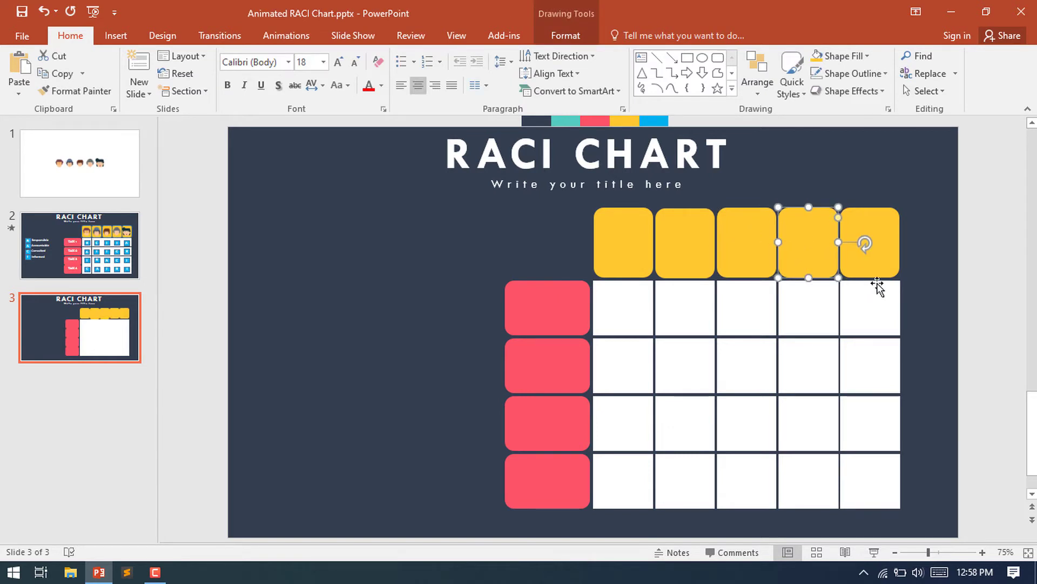
{"action": "left_click", "coordinate": [857, 262]}
{"action": "left_click", "coordinate": [674, 263]}
{"action": "left_click", "coordinate": [939, 283]}
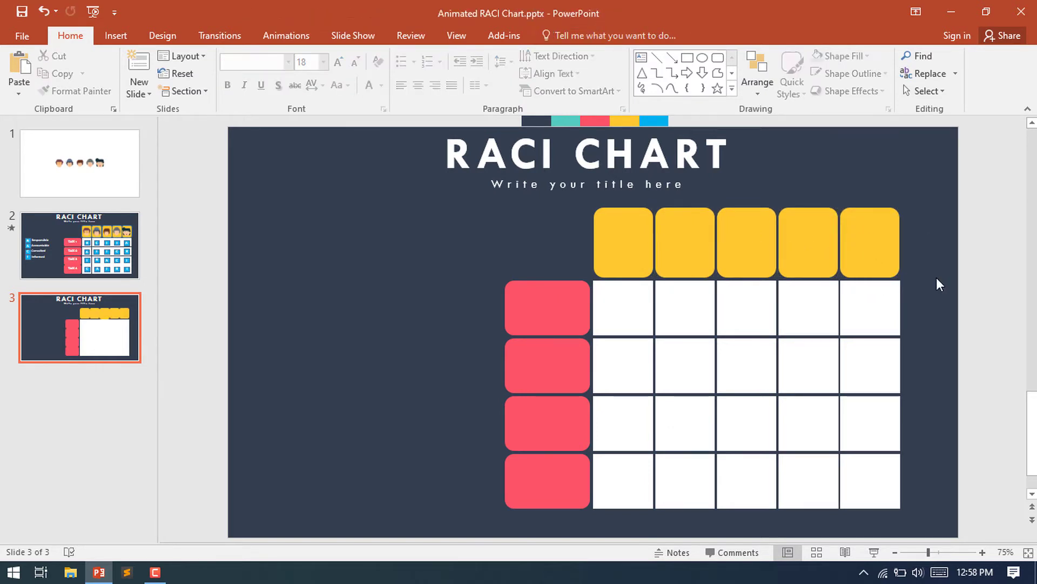
On slide 1, select the cartoon faces, ending with all five marquee-selected.
{"action": "left_click", "coordinate": [110, 165]}
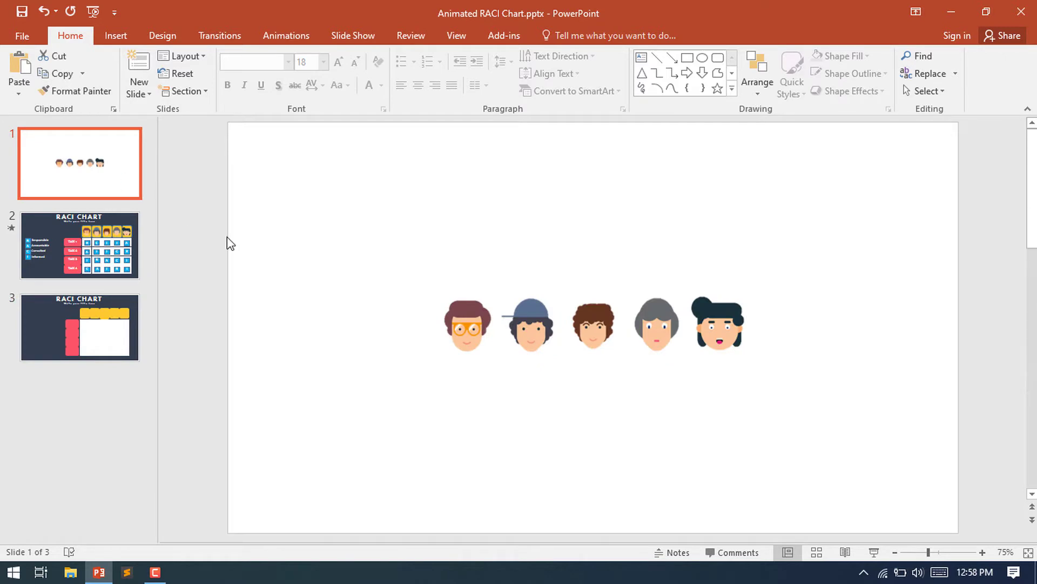
{"action": "left_click", "coordinate": [476, 319]}
{"action": "left_click", "coordinate": [527, 316]}
{"action": "left_click", "coordinate": [594, 316]}
{"action": "left_click", "coordinate": [655, 322]}
{"action": "left_click", "coordinate": [373, 238]}
{"action": "left_click_drag", "start_coordinate": [352, 220], "coordinate": [832, 429]}
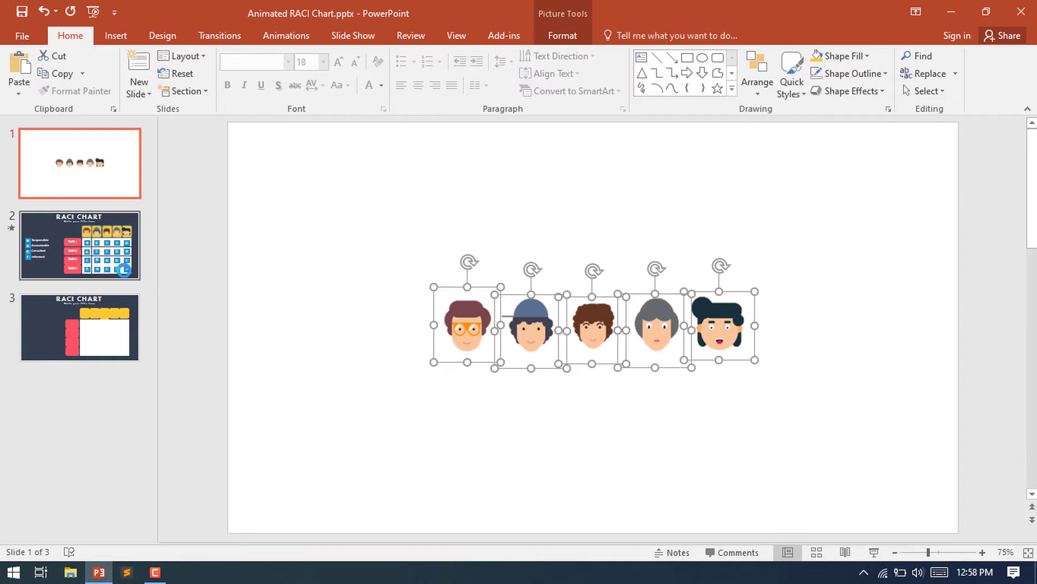
Reselect the faces one by one, then marquee-select all five together again.
{"action": "left_click", "coordinate": [392, 259]}
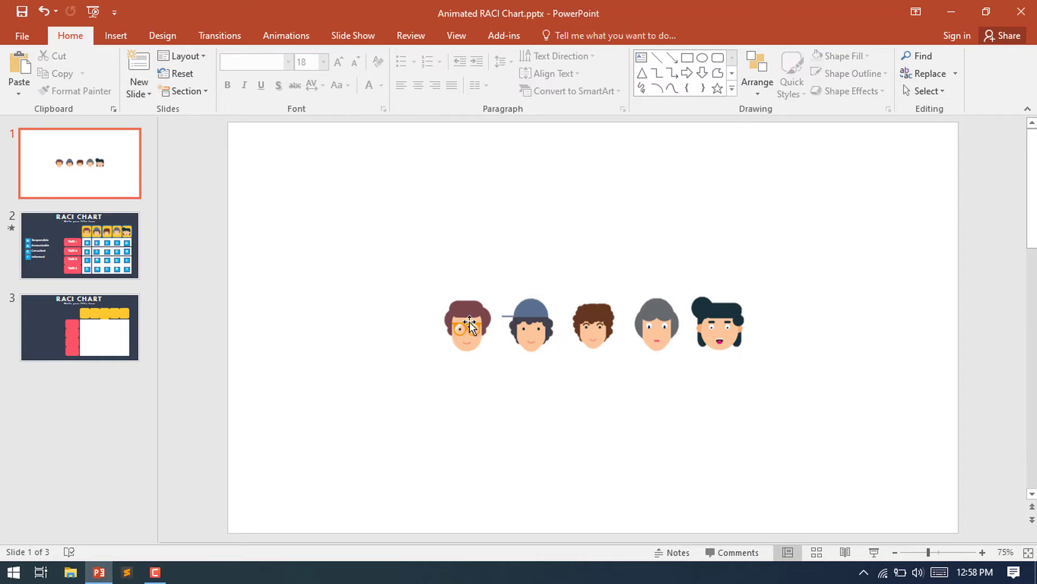
{"action": "left_click", "coordinate": [527, 314]}
{"action": "left_click", "coordinate": [388, 294]}
{"action": "left_click", "coordinate": [675, 323]}
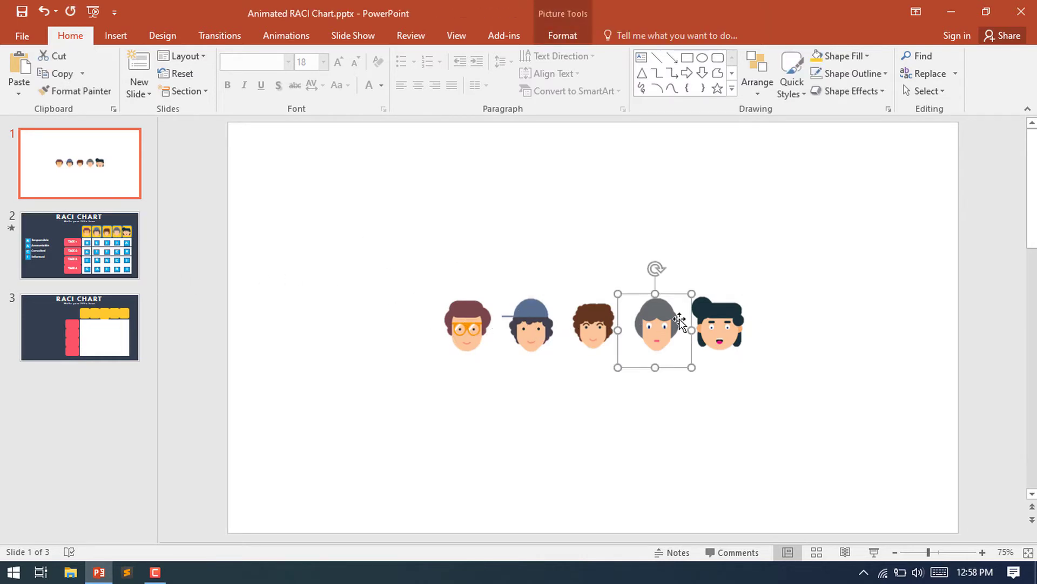
{"action": "left_click", "coordinate": [721, 321]}
{"action": "left_click", "coordinate": [475, 322]}
{"action": "left_click_drag", "start_coordinate": [354, 235], "coordinate": [859, 418]}
Copy the five faces and paste them onto the RACI chart slide 3.
{"action": "key", "text": "ctrl+c"}
{"action": "left_click", "coordinate": [115, 320]}
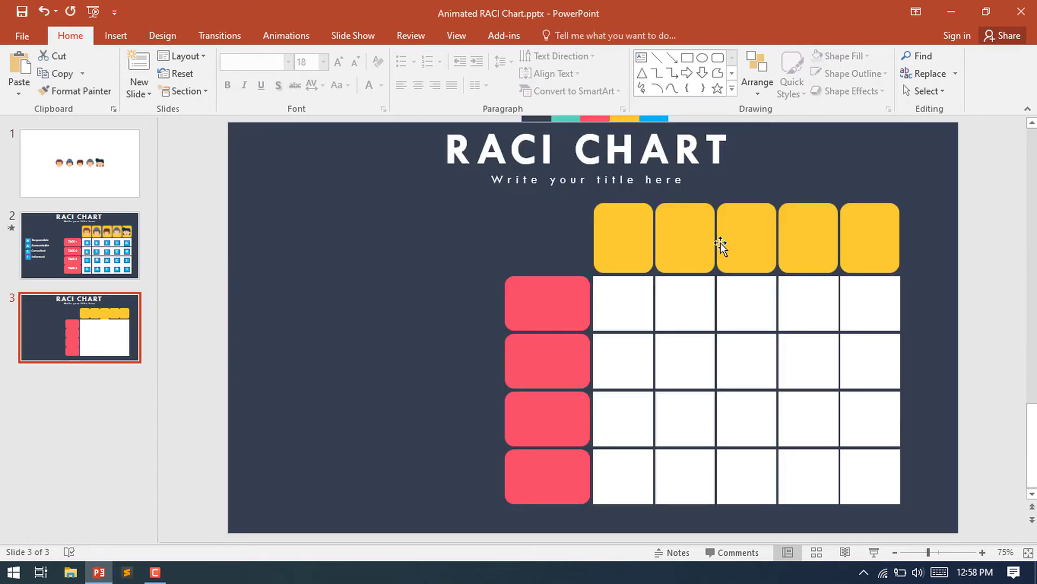
{"action": "key", "text": "ctrl+v"}
{"action": "left_click", "coordinate": [482, 286]}
Drag the glasses, blue-cap, curly, grey-haired and black-haired faces into header tiles one to five.
{"action": "left_click_drag", "start_coordinate": [471, 328], "coordinate": [625, 239]}
{"action": "left_click_drag", "start_coordinate": [531, 326], "coordinate": [683, 240]}
{"action": "left_click", "coordinate": [621, 238]}
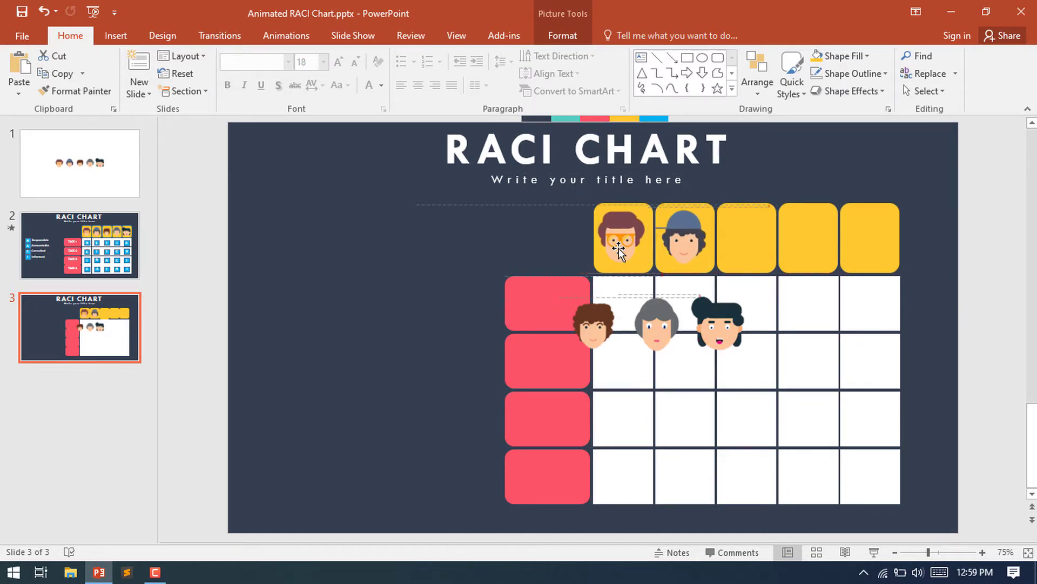
{"action": "left_click_drag", "start_coordinate": [612, 318], "coordinate": [765, 241]}
{"action": "left_click_drag", "start_coordinate": [664, 330], "coordinate": [816, 243]}
{"action": "left_click_drag", "start_coordinate": [718, 314], "coordinate": [865, 241]}
{"action": "left_click", "coordinate": [787, 238]}
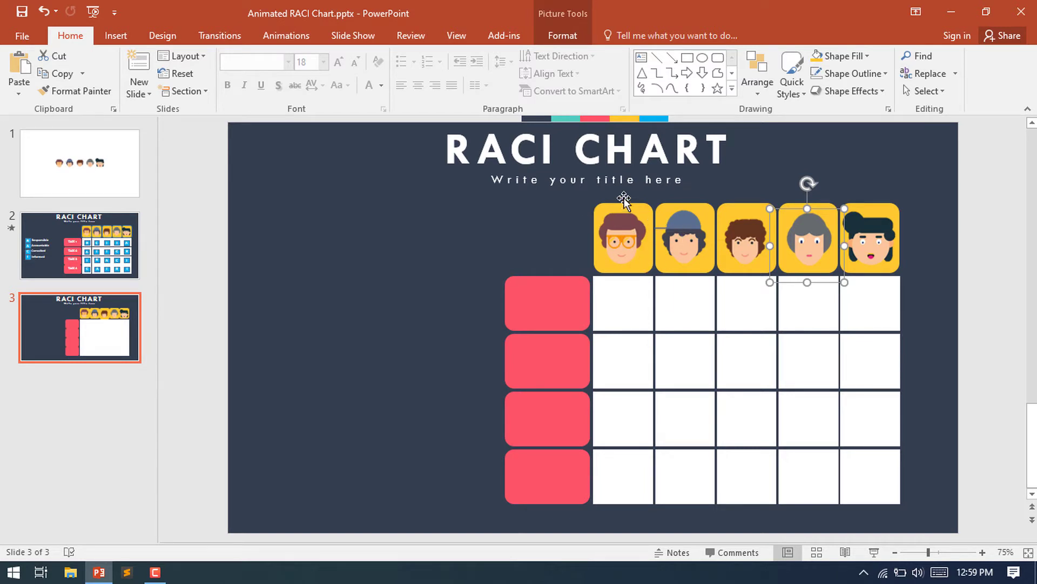
{"action": "left_click", "coordinate": [601, 212]}
{"action": "key", "text": "Escape"}
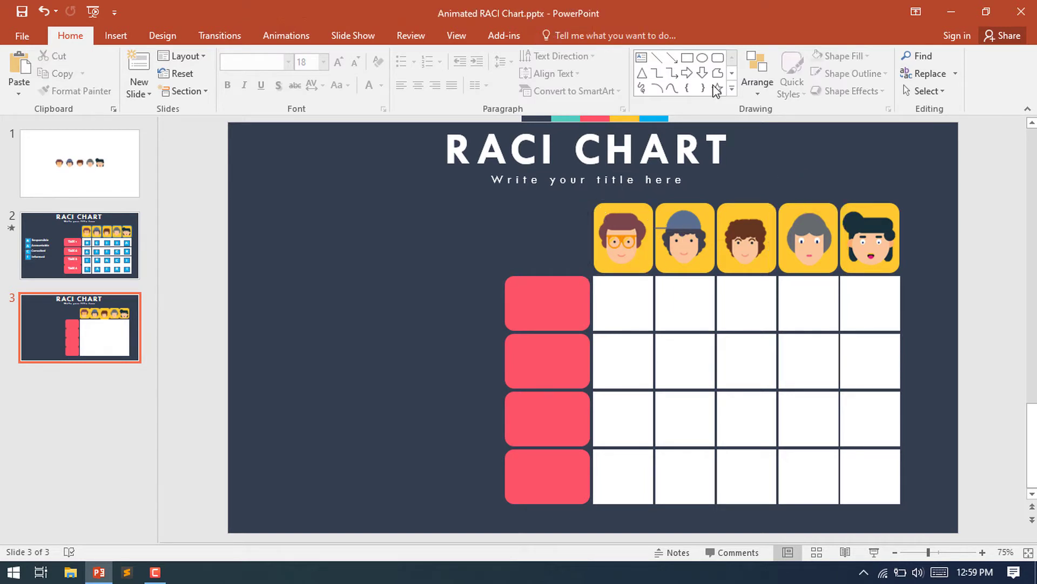
Draw a rectangle with no fill and no outline over the first red box.
{"action": "left_click", "coordinate": [686, 57]}
{"action": "left_click_drag", "start_coordinate": [456, 278], "coordinate": [530, 309]}
{"action": "right_click", "coordinate": [518, 303]}
{"action": "left_click", "coordinate": [578, 340]}
{"action": "left_click", "coordinate": [601, 221]}
{"action": "left_click", "coordinate": [610, 340]}
{"action": "left_click", "coordinate": [616, 241]}
{"action": "left_click_drag", "start_coordinate": [504, 274], "coordinate": [562, 292]}
Type Task 1 in it, bold at size 20, in UPPERCASE, centred on the box.
{"action": "type", "text": "Task 1"}
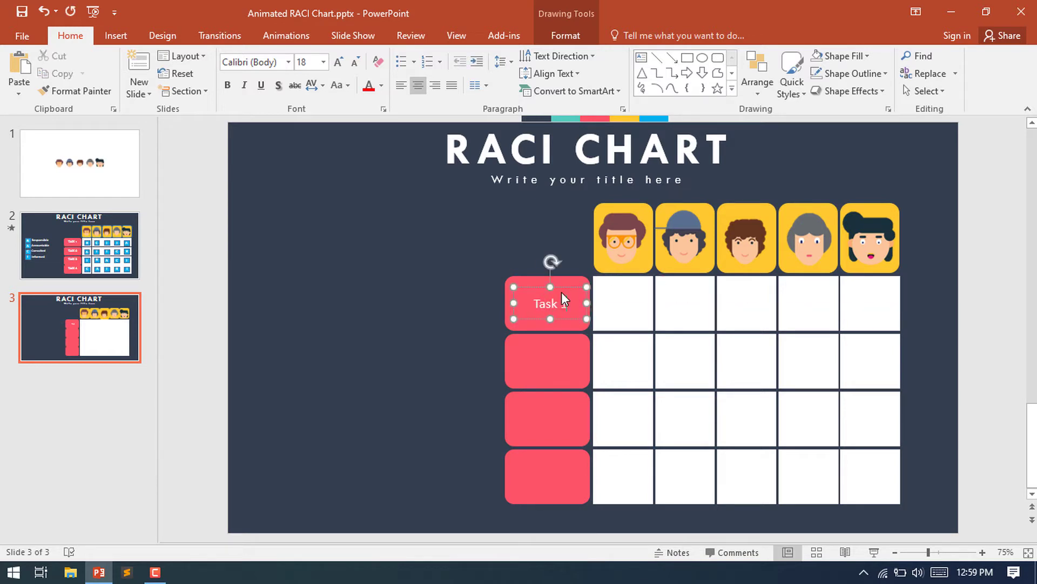
{"action": "key", "text": "ctrl+a"}
{"action": "left_click", "coordinate": [338, 61]}
{"action": "left_click", "coordinate": [338, 61]}
{"action": "left_click", "coordinate": [338, 62]}
{"action": "left_click", "coordinate": [338, 62]}
{"action": "left_click", "coordinate": [227, 85]}
{"action": "left_click", "coordinate": [355, 62]}
{"action": "left_click", "coordinate": [355, 62]}
{"action": "left_click", "coordinate": [355, 61]}
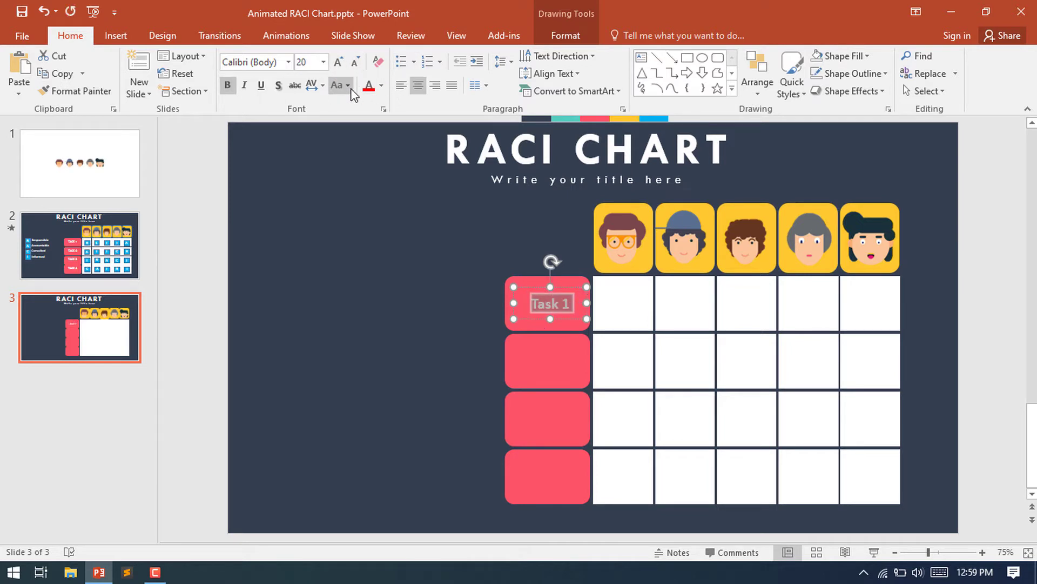
{"action": "left_click", "coordinate": [337, 85]}
{"action": "left_click", "coordinate": [368, 140]}
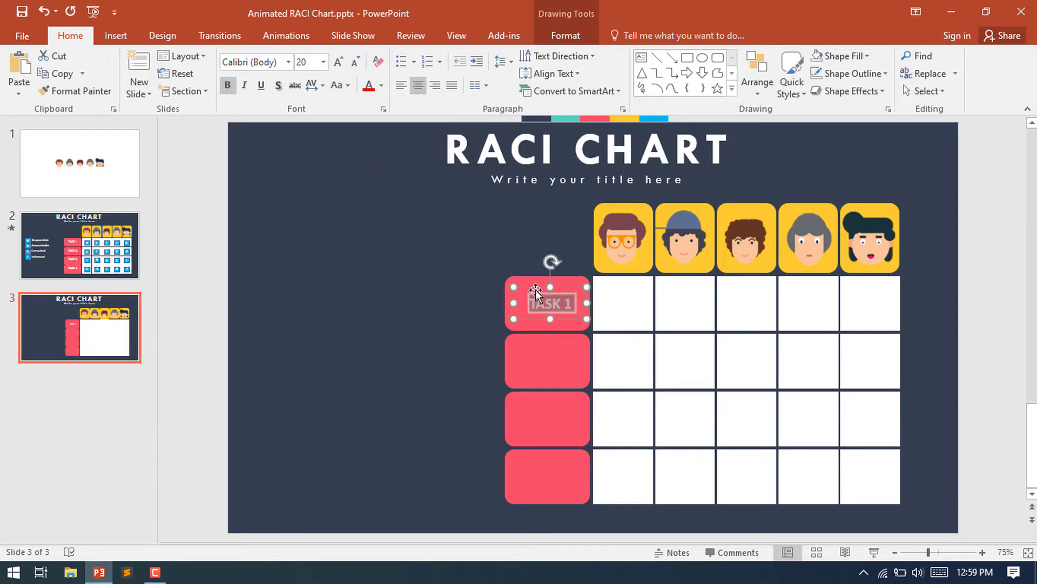
{"action": "left_click_drag", "start_coordinate": [528, 288], "coordinate": [528, 288]}
Set the TASK 1 label to Tw Cen MT and save the presentation.
{"action": "left_click", "coordinate": [247, 64]}
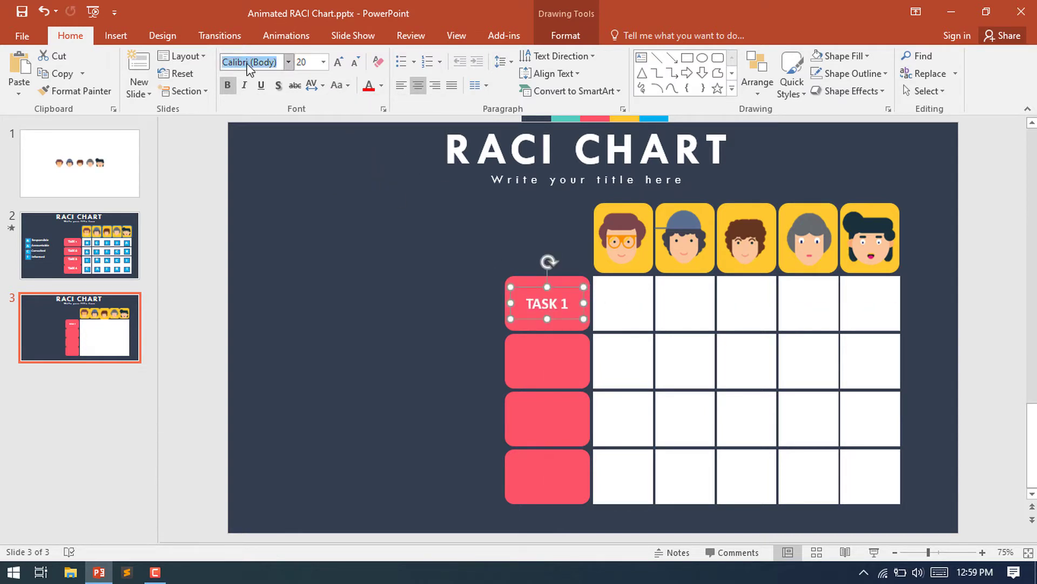
{"action": "type", "text": "Tw Cen MT"}
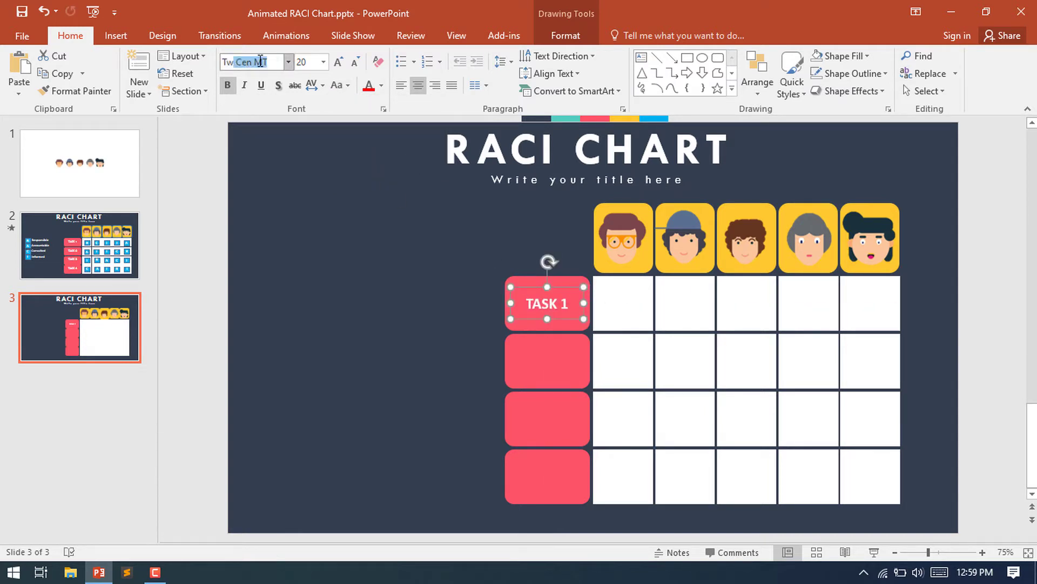
{"action": "key", "text": "Return"}
{"action": "key", "text": "ctrl+s"}
Copy the label into the second red box, renumber it TASK 2, and save.
{"action": "left_click_drag", "start_coordinate": [561, 322], "coordinate": [557, 378]}
{"action": "left_click", "coordinate": [568, 356]}
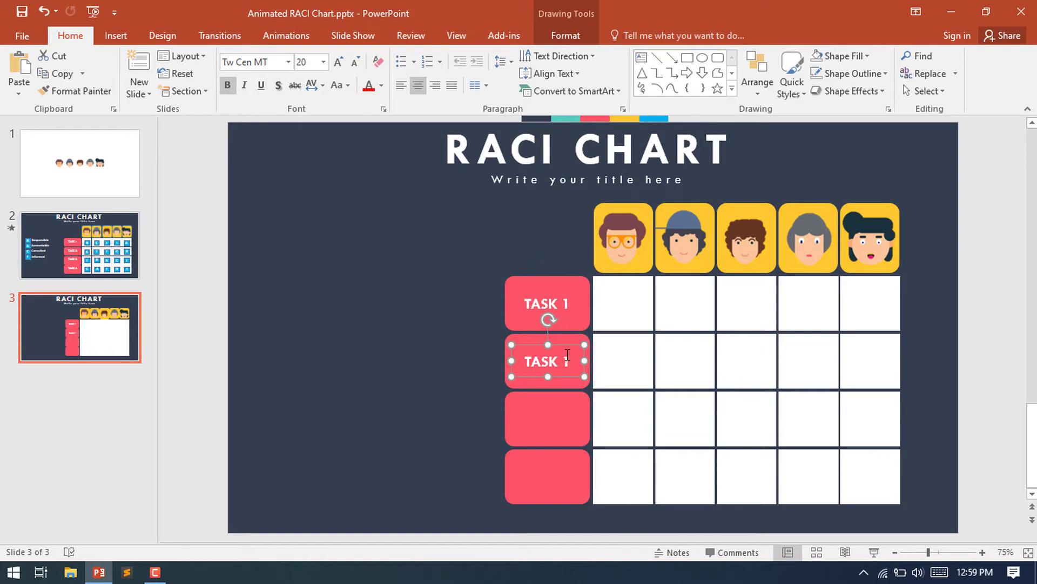
{"action": "key", "text": "BackSpace"}
{"action": "type", "text": "2"}
{"action": "key", "text": "ctrl+s"}
Copy labels into the third and fourth red boxes as TASK 3 and TASK 4, then save.
{"action": "left_click_drag", "start_coordinate": [559, 376], "coordinate": [571, 424]}
{"action": "left_click", "coordinate": [571, 418]}
{"action": "key", "text": "BackSpace"}
{"action": "type", "text": "3"}
{"action": "left_click_drag", "start_coordinate": [556, 431], "coordinate": [556, 492]}
{"action": "left_click", "coordinate": [569, 478]}
{"action": "key", "text": "BackSpace"}
{"action": "type", "text": "4"}
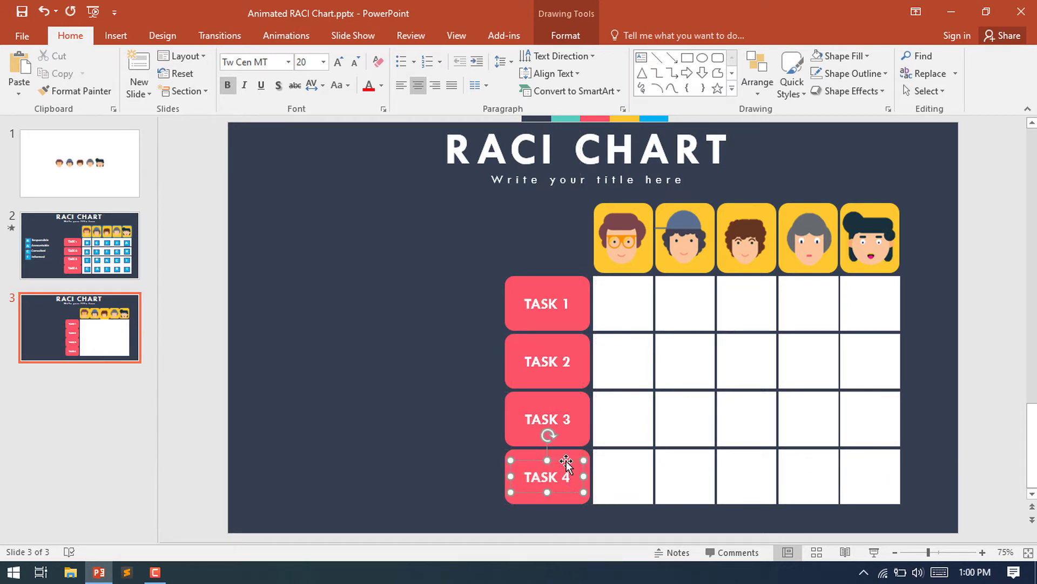
{"action": "key", "text": "ctrl+s"}
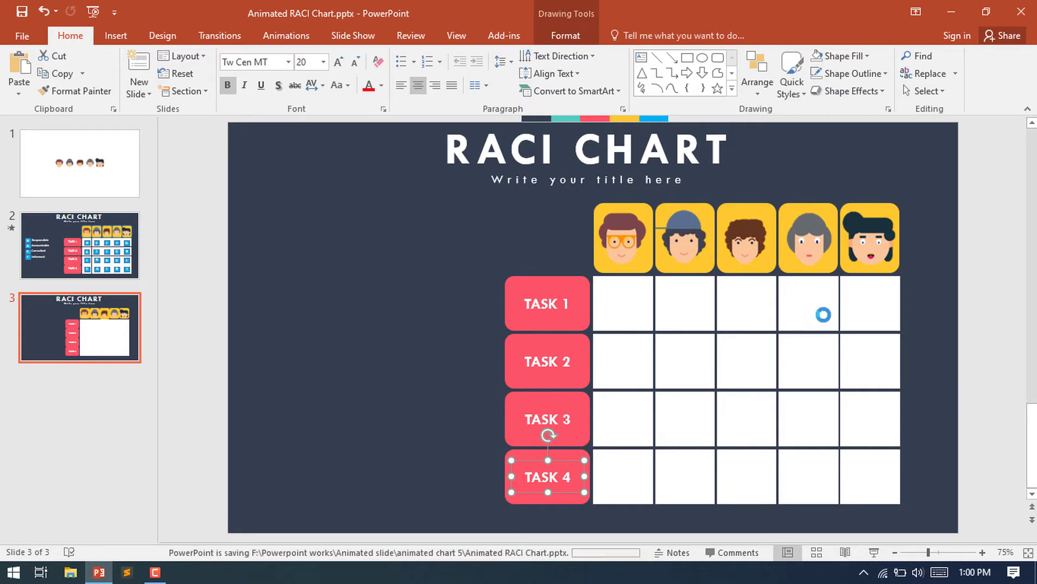
Copy a white grid cell, move it left of the chart and shrink it to a small square.
{"action": "left_click", "coordinate": [877, 316]}
{"action": "left_click", "coordinate": [876, 313]}
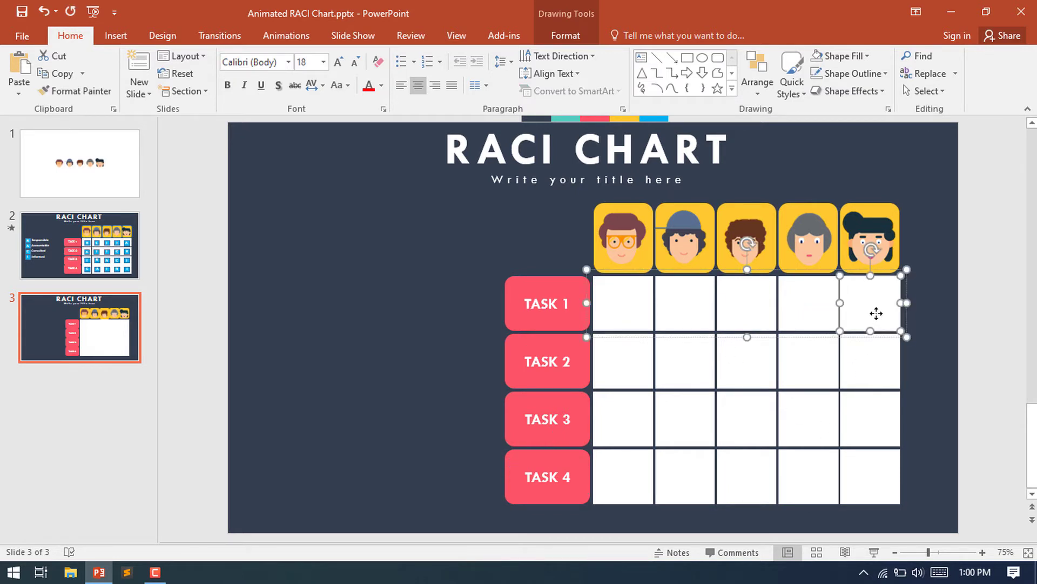
{"action": "key", "text": "ctrl+c"}
{"action": "key", "text": "ctrl+v"}
{"action": "left_click_drag", "start_coordinate": [892, 331], "coordinate": [463, 265]}
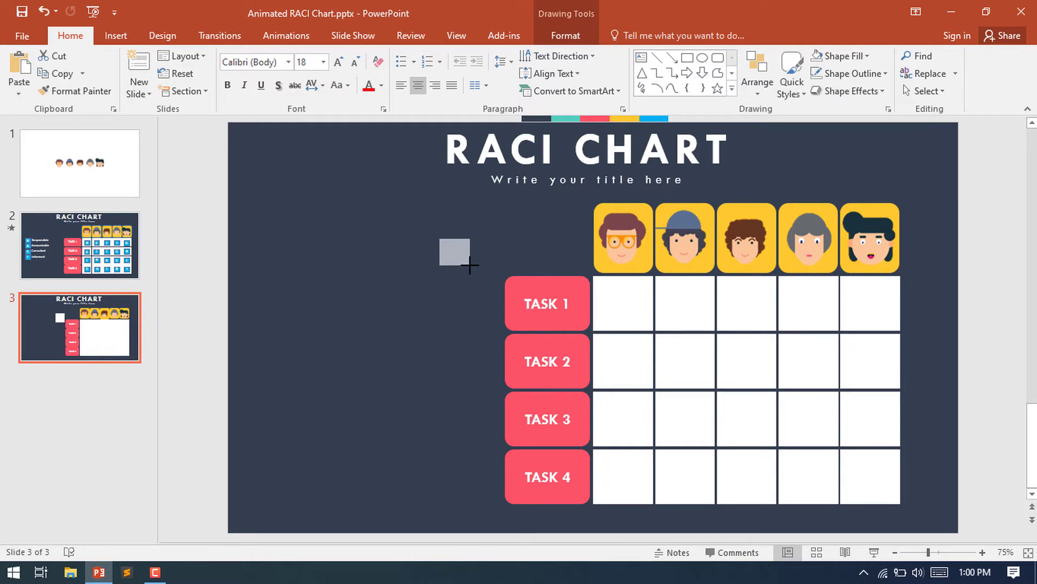
{"action": "left_click_drag", "start_coordinate": [467, 265], "coordinate": [467, 265]}
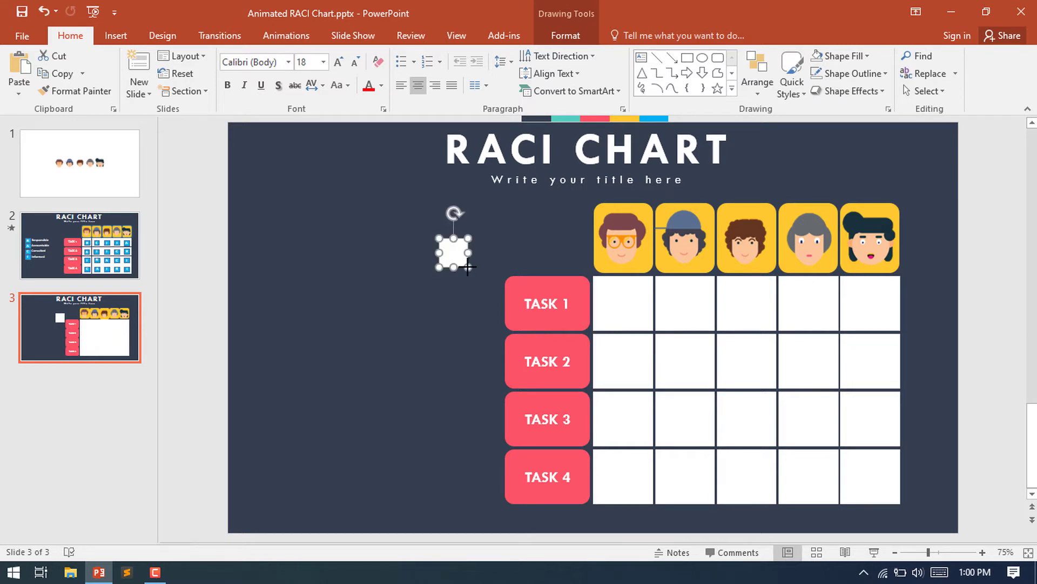
Fill the square blue and move it toward the slide's left edge.
{"action": "right_click", "coordinate": [464, 264]}
{"action": "left_click", "coordinate": [515, 230]}
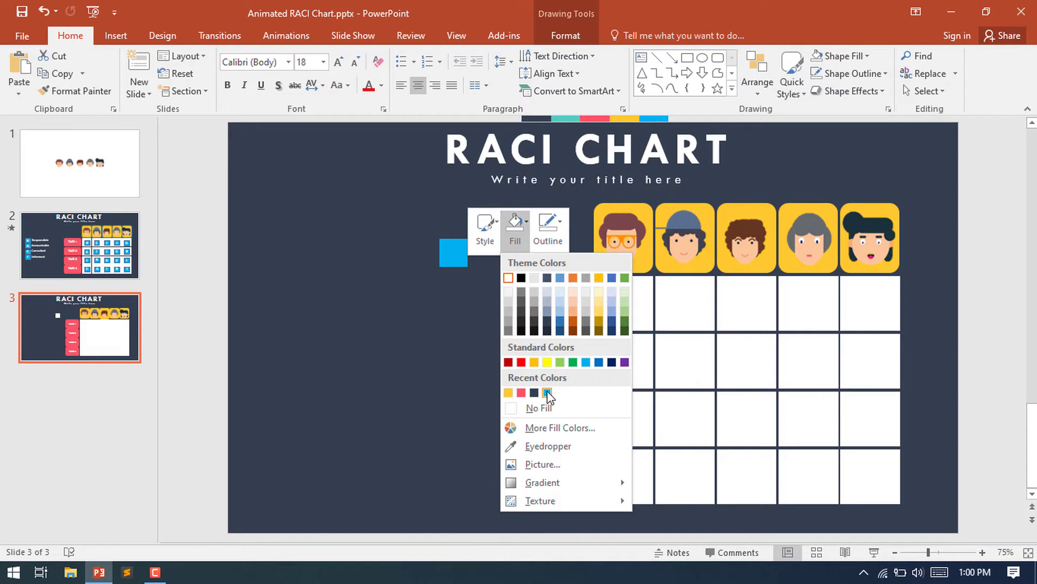
{"action": "left_click", "coordinate": [549, 393]}
{"action": "left_click_drag", "start_coordinate": [454, 251], "coordinate": [301, 251]}
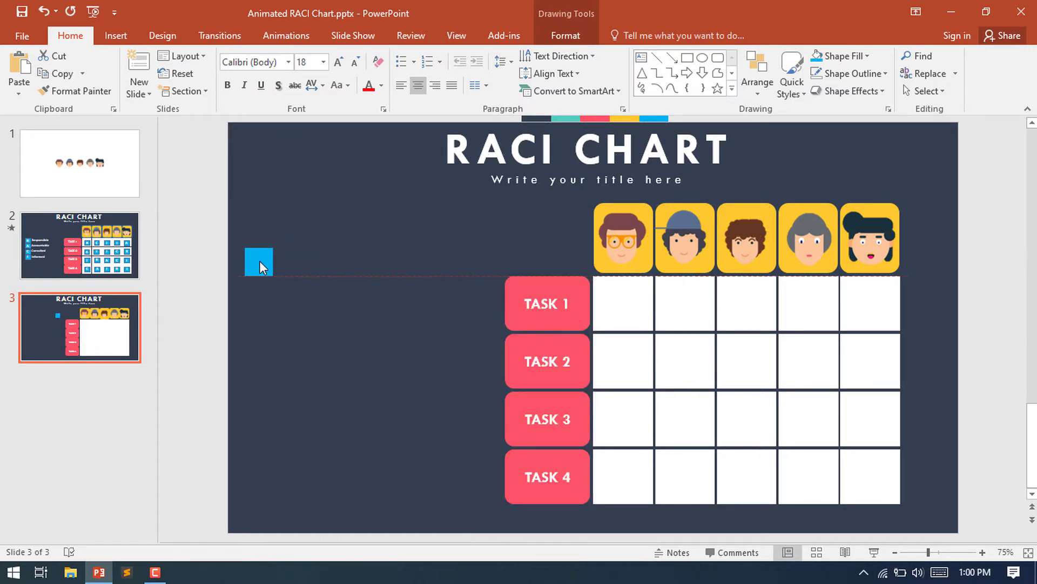
Duplicate the blue square with Ctrl+D into an evenly spaced column of four.
{"action": "left_click", "coordinate": [263, 274]}
{"action": "key", "text": "ctrl+d"}
{"action": "left_click_drag", "start_coordinate": [276, 287], "coordinate": [264, 313]}
{"action": "key", "text": "ctrl+d"}
{"action": "key", "text": "ctrl+d"}
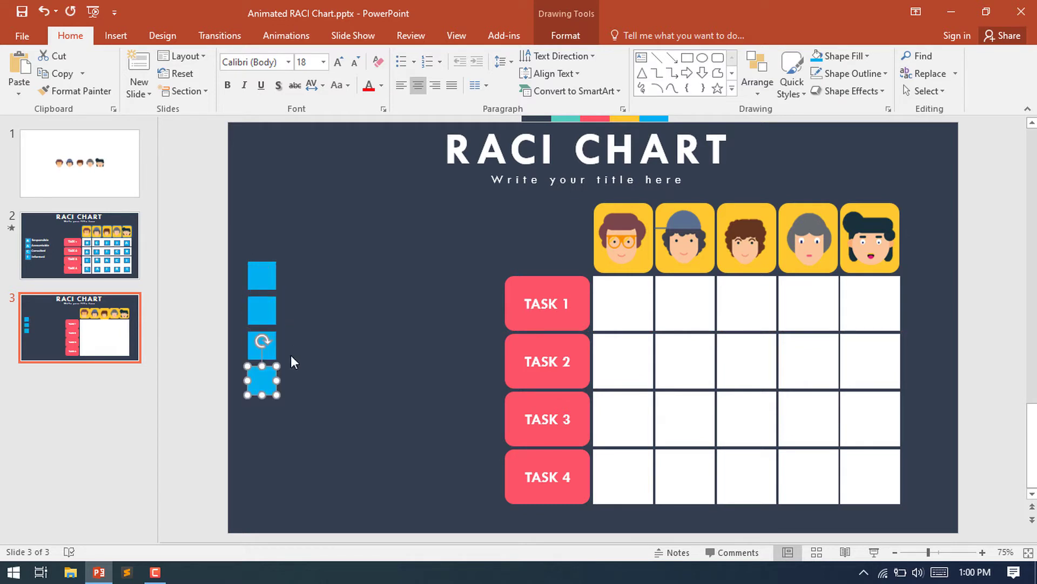
Type R in the top square and a bold size 24 A in the second.
{"action": "left_click", "coordinate": [262, 277]}
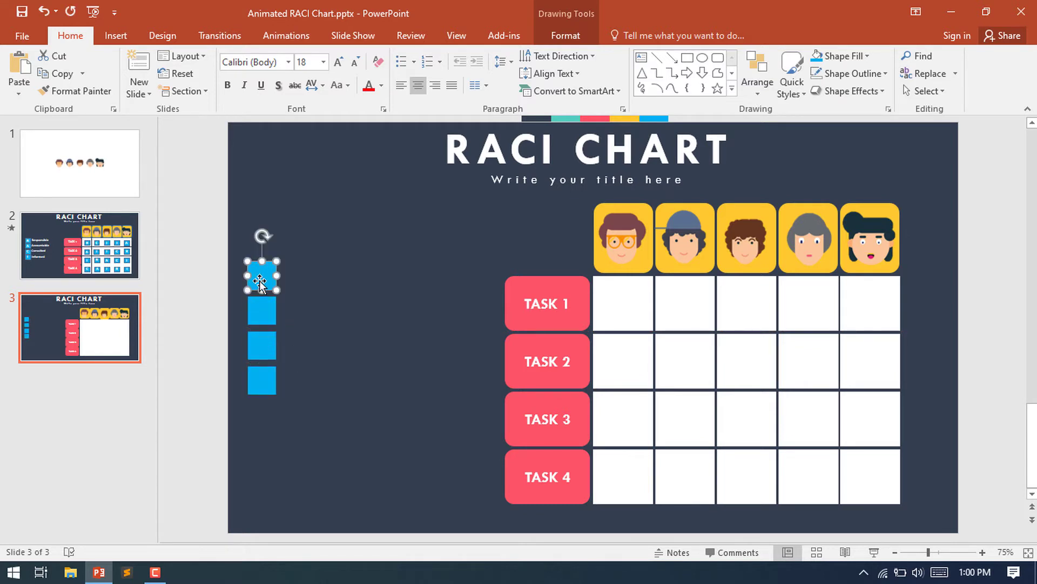
{"action": "type", "text": "R"}
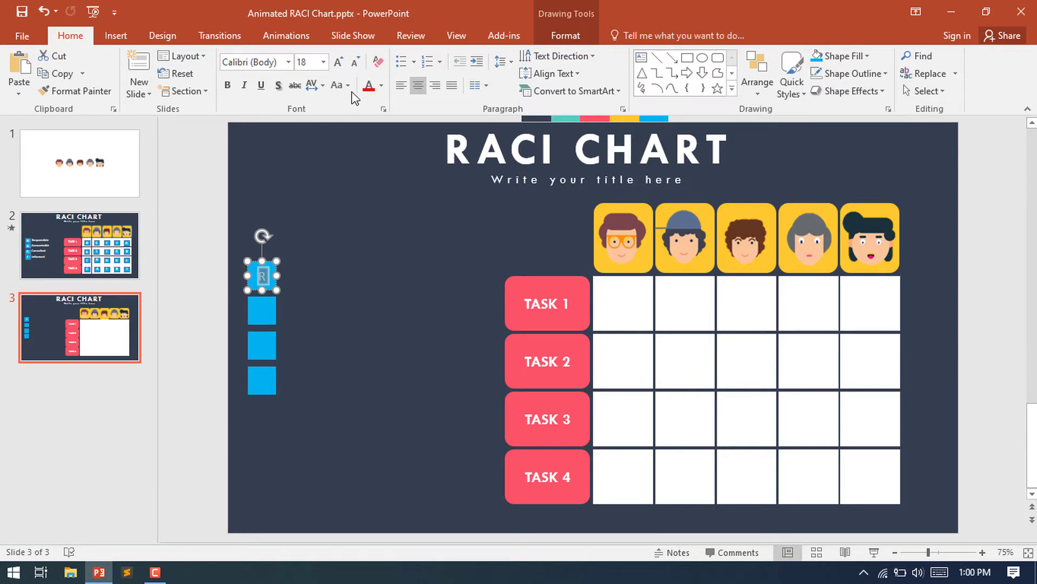
{"action": "left_click", "coordinate": [339, 62]}
{"action": "left_click", "coordinate": [339, 63]}
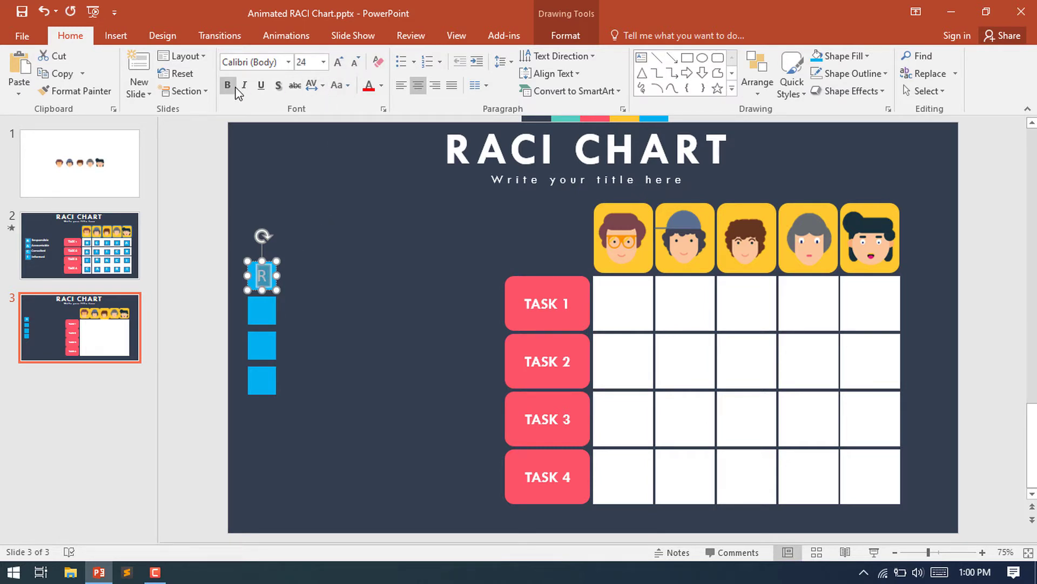
{"action": "left_click", "coordinate": [262, 311]}
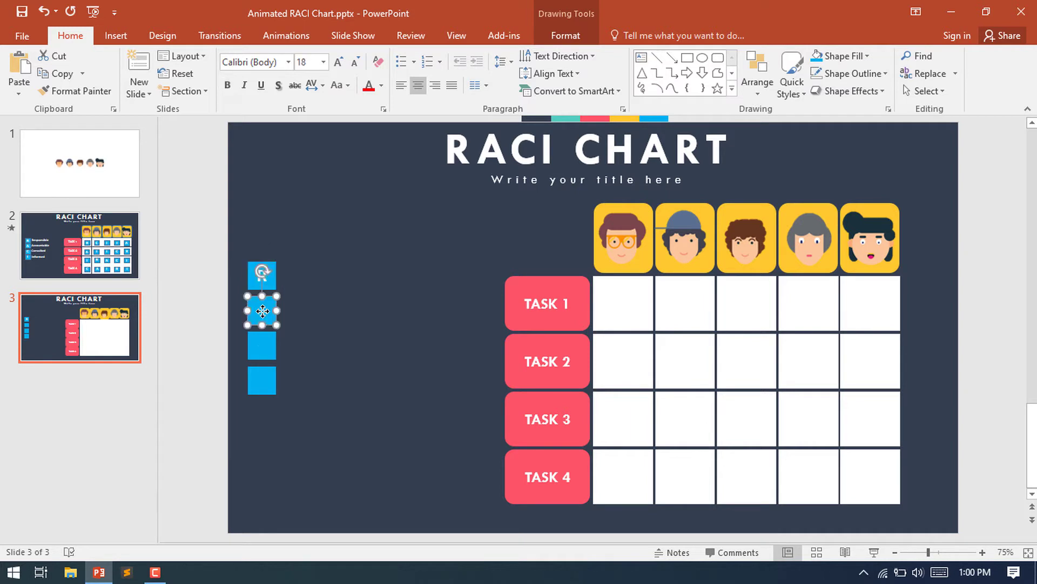
{"action": "type", "text": "A"}
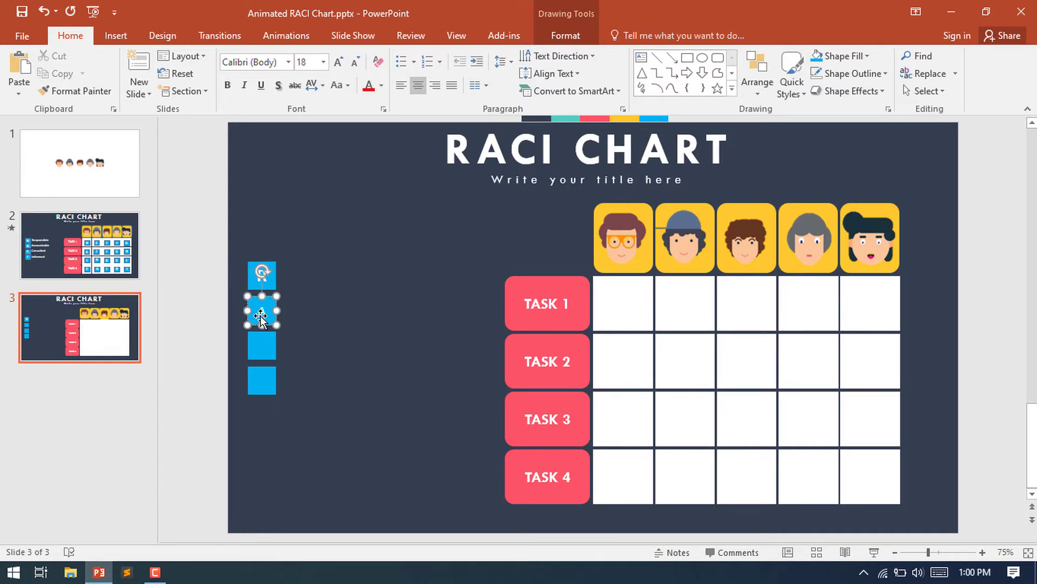
{"action": "double_click", "coordinate": [266, 308]}
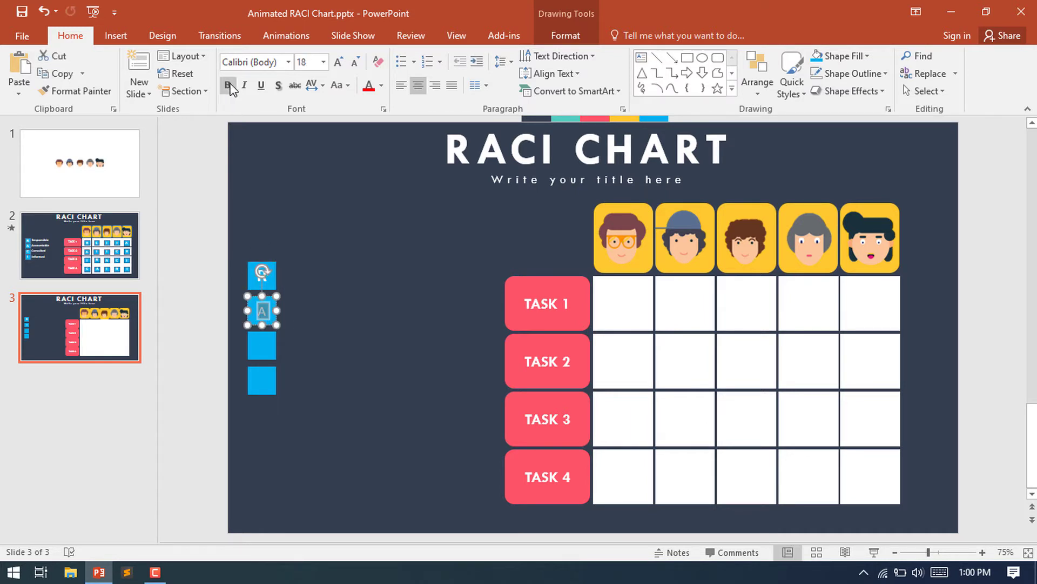
{"action": "left_click", "coordinate": [340, 61]}
{"action": "left_click", "coordinate": [339, 60]}
{"action": "left_click", "coordinate": [340, 61]}
{"action": "left_click", "coordinate": [356, 63]}
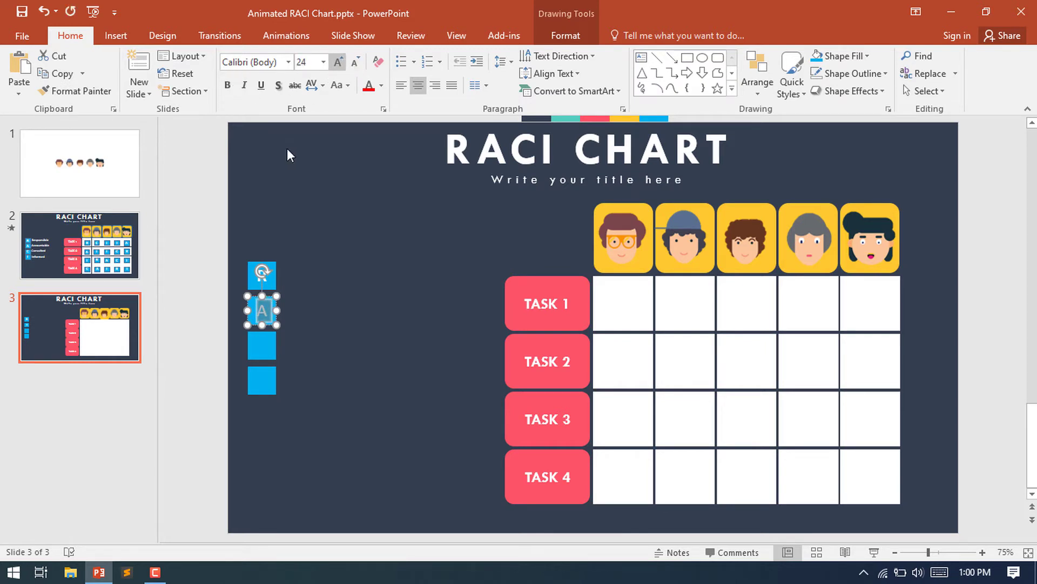
{"action": "left_click", "coordinate": [227, 85]}
Add bold, enlarged C and I letters to the third and fourth squares.
{"action": "left_click", "coordinate": [266, 349]}
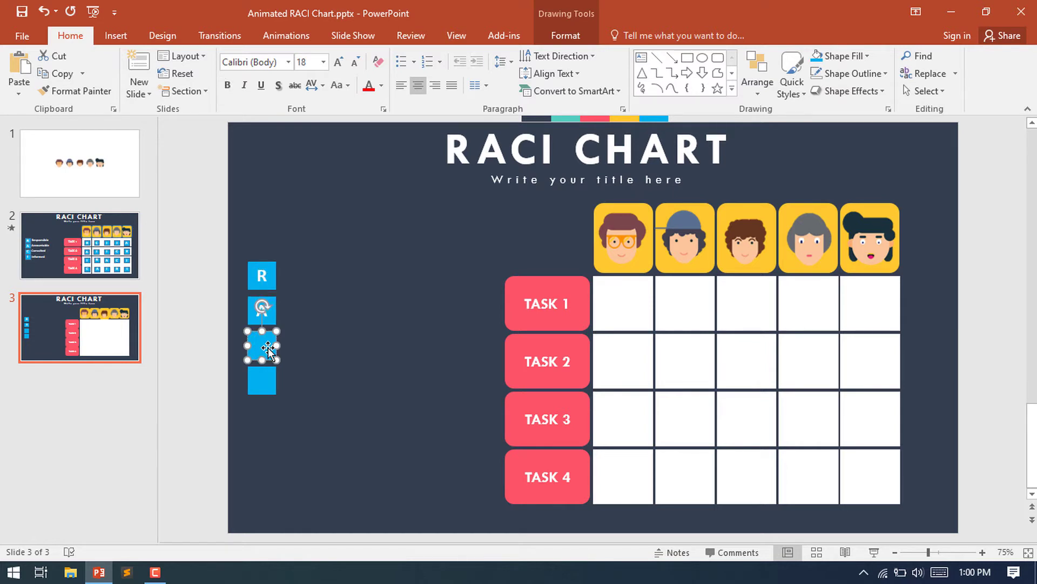
{"action": "type", "text": "C"}
{"action": "left_click", "coordinate": [228, 84]}
{"action": "left_click", "coordinate": [339, 62]}
{"action": "left_click", "coordinate": [339, 62]}
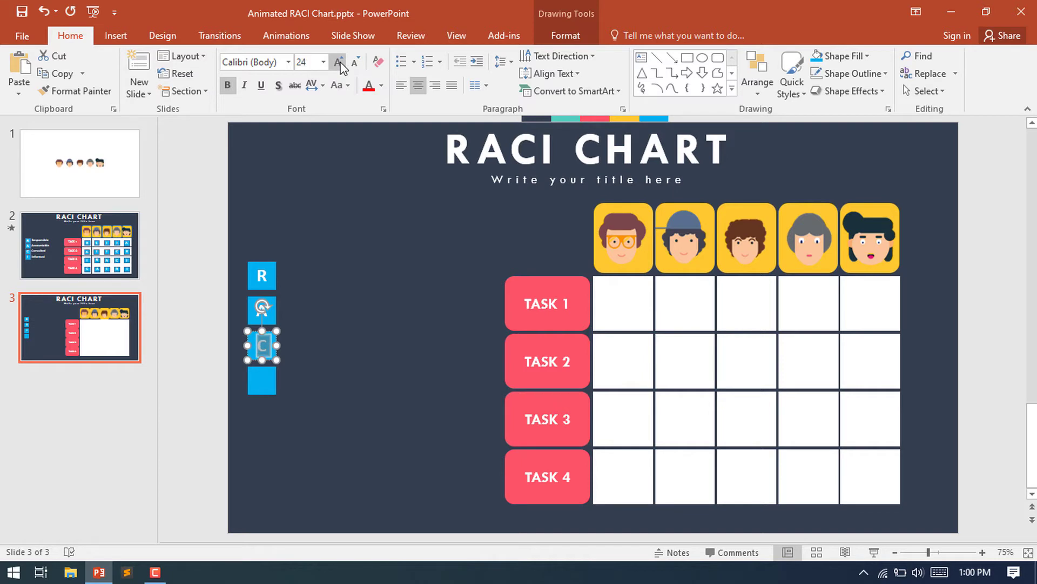
{"action": "left_click", "coordinate": [261, 384]}
{"action": "left_click", "coordinate": [261, 385]}
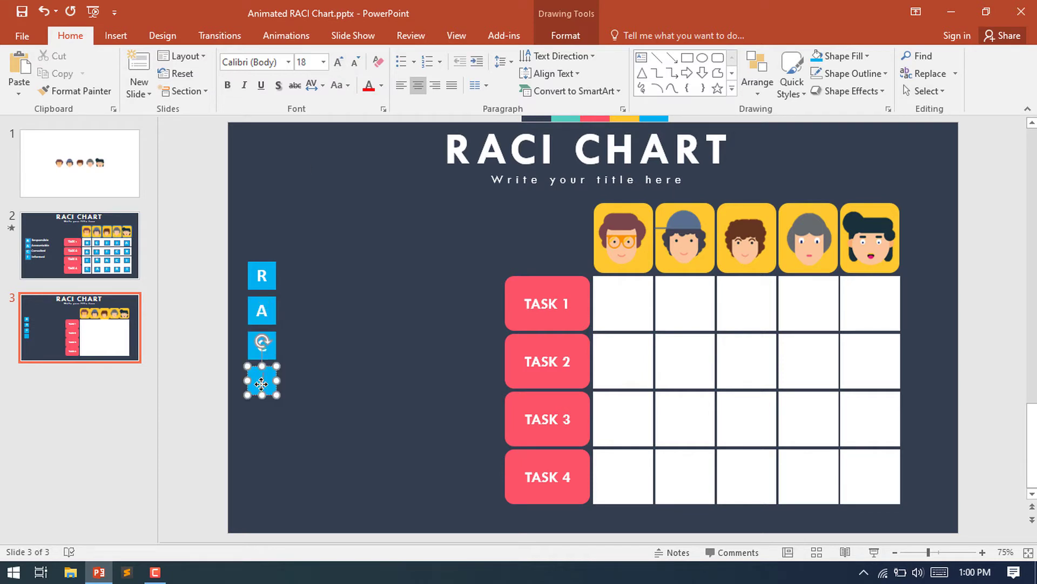
{"action": "type", "text": "I"}
{"action": "left_click", "coordinate": [338, 62]}
{"action": "left_click", "coordinate": [339, 63]}
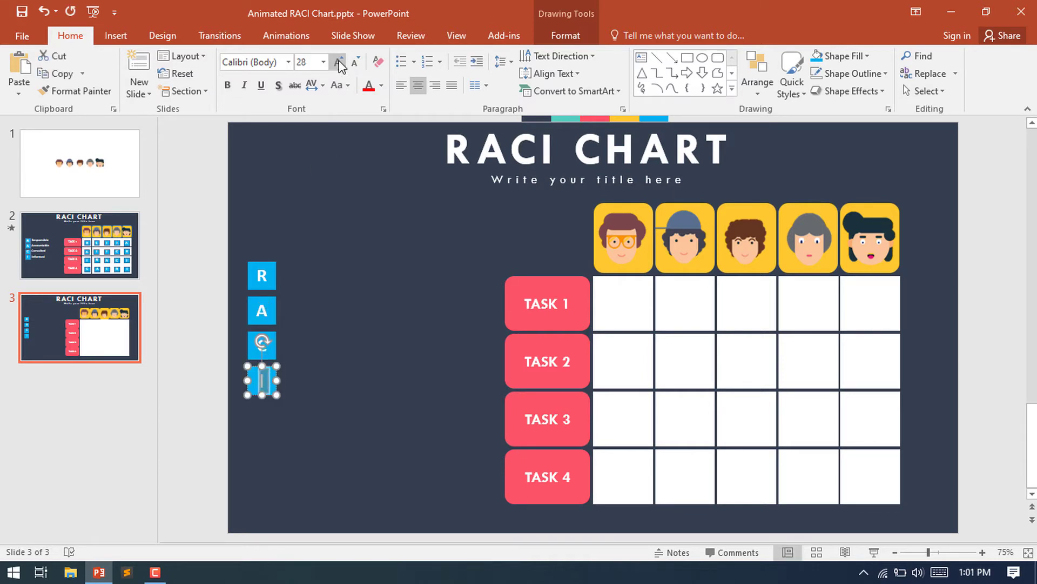
{"action": "left_click", "coordinate": [227, 85]}
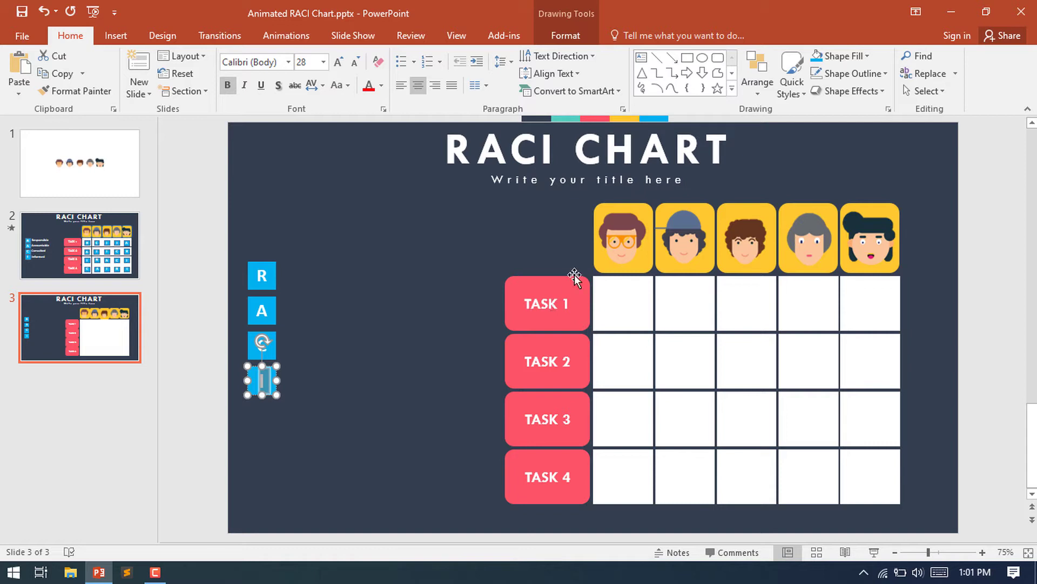
Draw a rectangle beside the R square with no fill and no outline.
{"action": "left_click", "coordinate": [687, 57]}
{"action": "left_click_drag", "start_coordinate": [276, 261], "coordinate": [416, 303]}
{"action": "left_click", "coordinate": [465, 333]}
{"action": "left_click", "coordinate": [470, 212]}
{"action": "left_click", "coordinate": [495, 333]}
{"action": "left_click", "coordinate": [513, 230]}
Size the box to the R square and type a left-aligned Responsible label in Tw Cen MT 24.
{"action": "left_click_drag", "start_coordinate": [361, 262], "coordinate": [366, 260]}
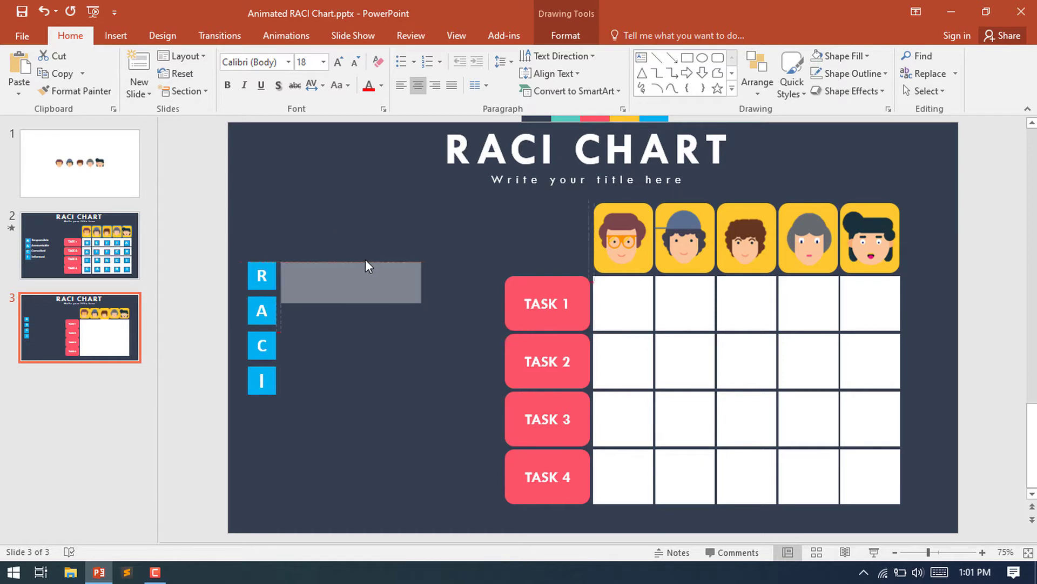
{"action": "left_click_drag", "start_coordinate": [354, 302], "coordinate": [350, 290]}
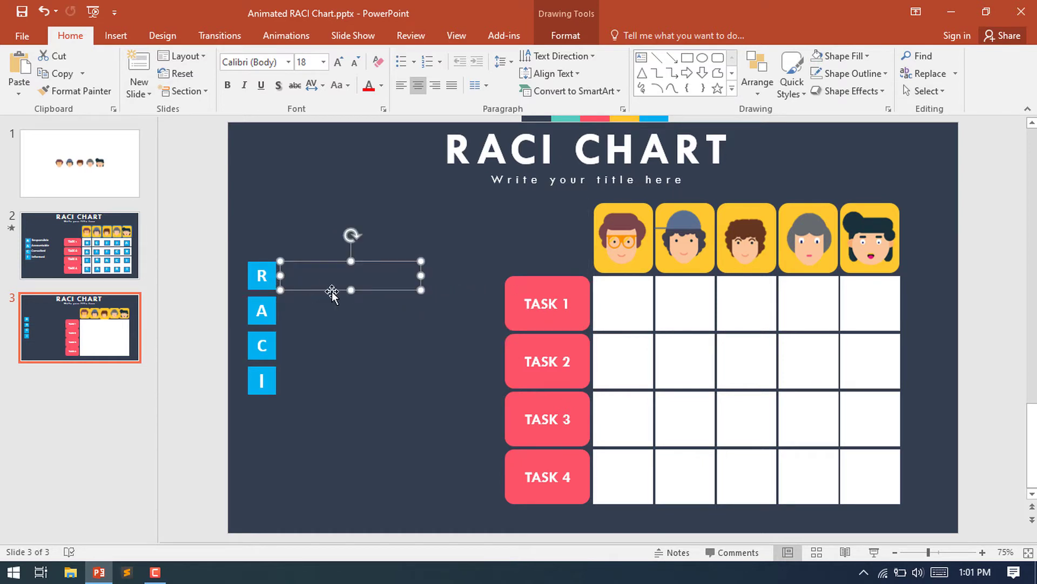
{"action": "type", "text": "Res"}
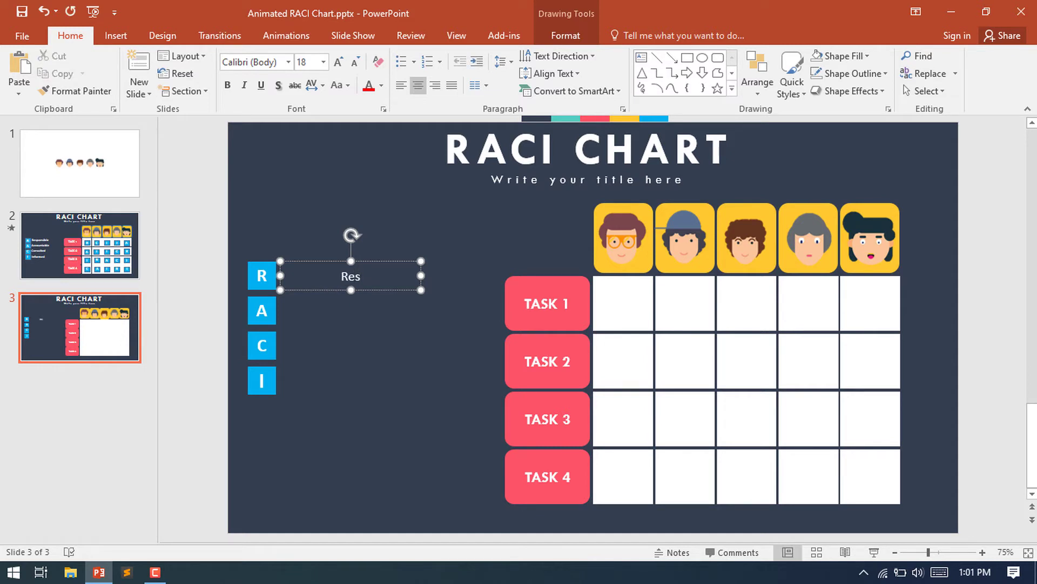
{"action": "type", "text": "ponsible"}
{"action": "key", "text": "ctrl+a"}
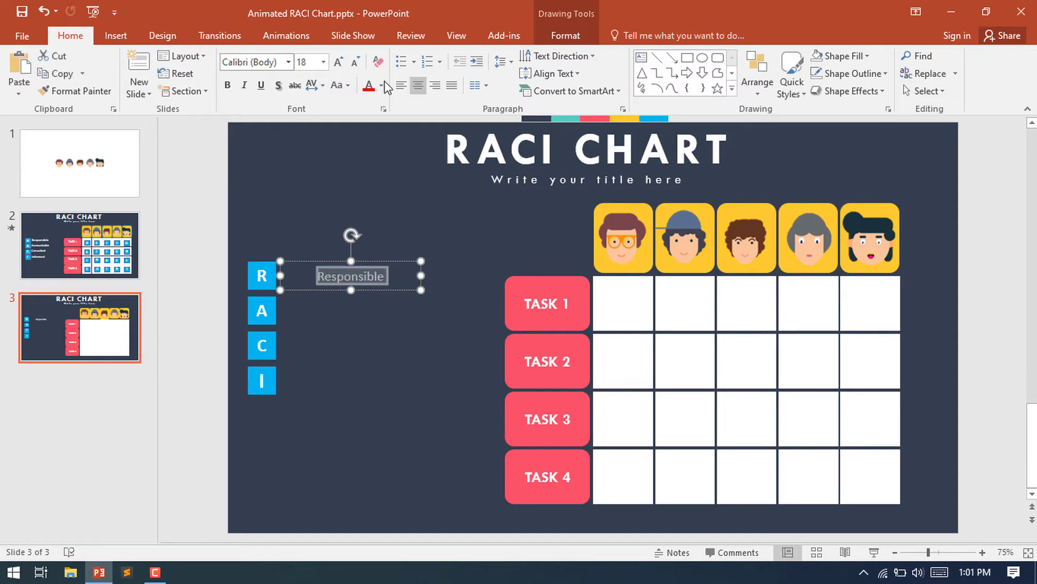
{"action": "key", "text": "ctrl+l"}
{"action": "left_click_drag", "start_coordinate": [422, 276], "coordinate": [383, 276]}
{"action": "left_click", "coordinate": [339, 61]}
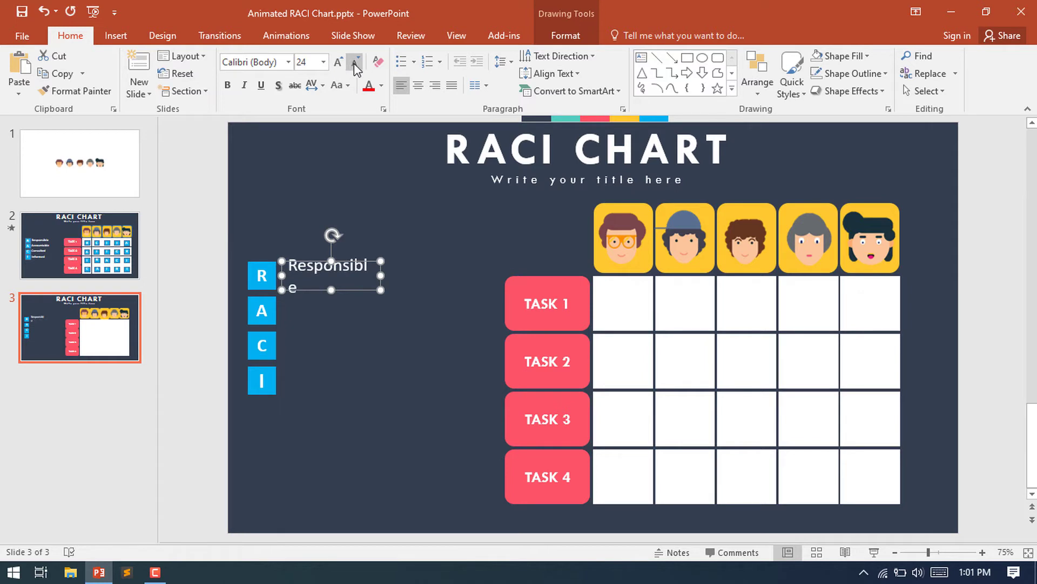
{"action": "left_click", "coordinate": [251, 62]}
{"action": "type", "text": "Tw Cen MT"}
{"action": "key", "text": "Return"}
{"action": "left_click", "coordinate": [338, 62]}
Copy the label beside A, C and I, retyping them Accountable, Consulted and Informed.
{"action": "left_click_drag", "start_coordinate": [368, 296], "coordinate": [349, 394]}
{"action": "double_click", "coordinate": [339, 301]}
{"action": "type", "text": "Accountable"}
{"action": "double_click", "coordinate": [324, 346]}
{"action": "type", "text": "Consulted"}
{"action": "double_click", "coordinate": [347, 381]}
{"action": "type", "text": "Informed"}
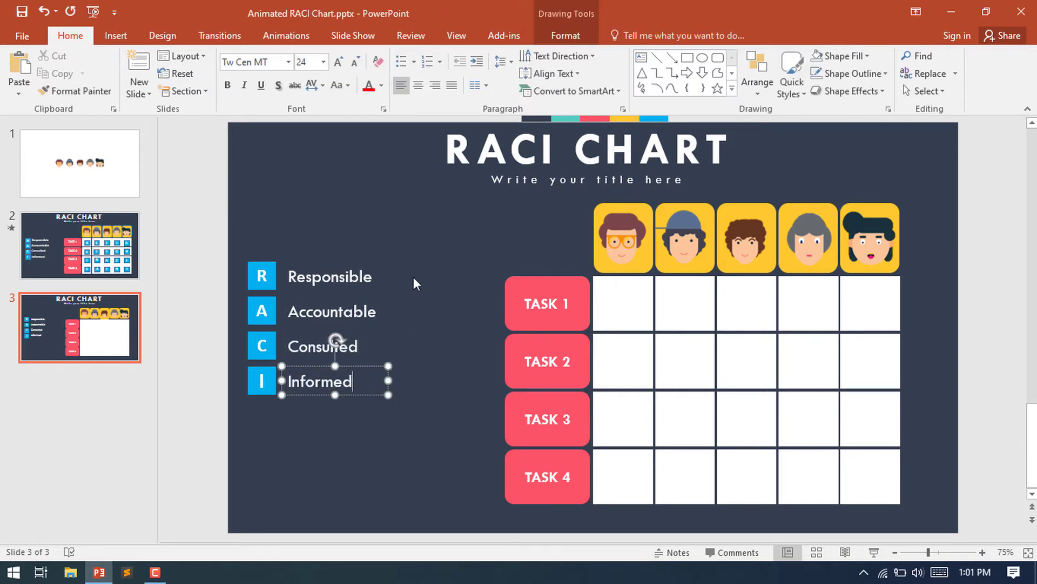
{"action": "left_click", "coordinate": [414, 274]}
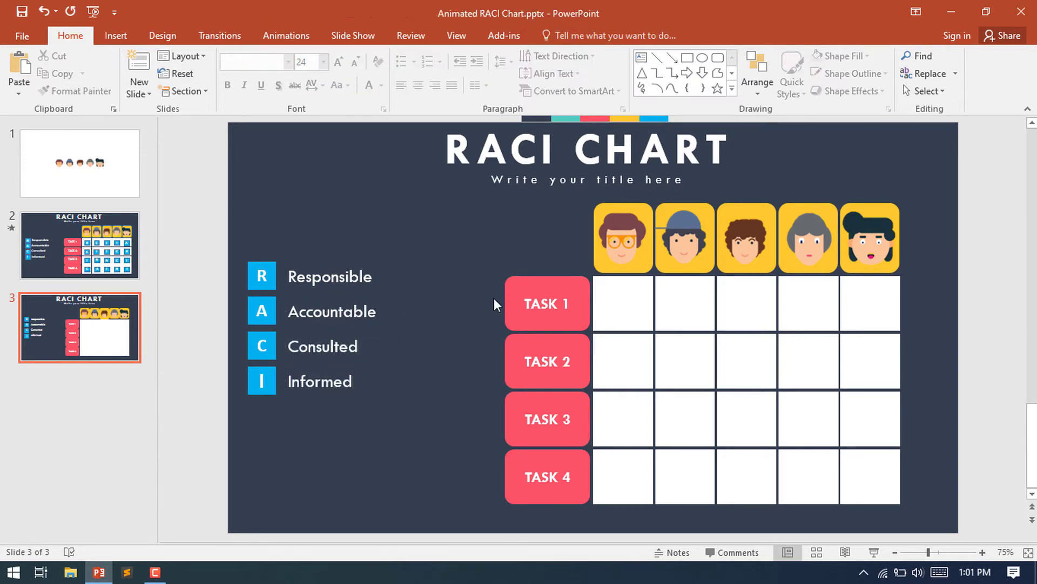
Copy the R square into the first column cell of the Task 1 row.
{"action": "left_click", "coordinate": [267, 268]}
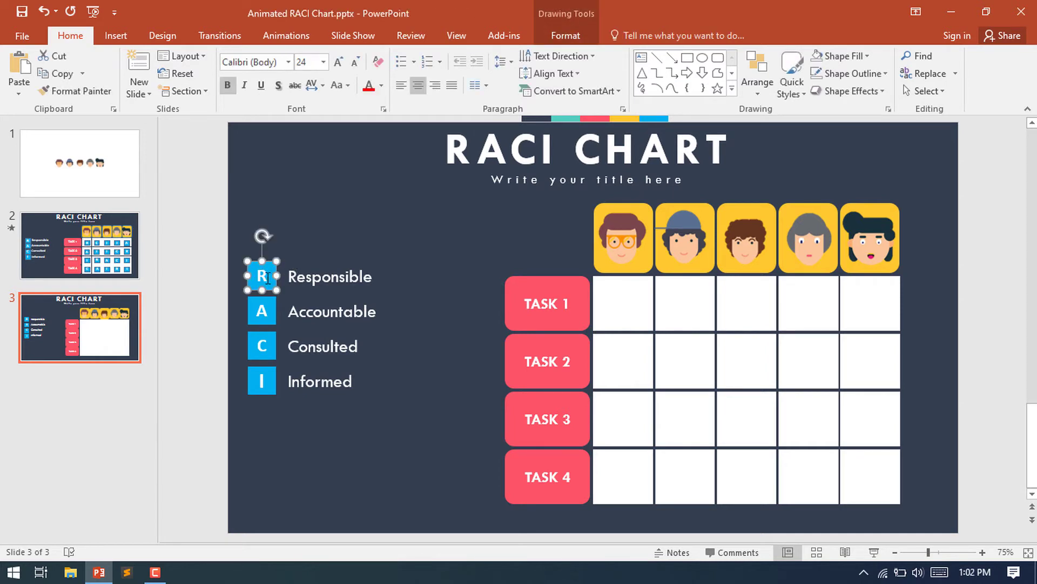
{"action": "left_click_drag", "start_coordinate": [268, 287], "coordinate": [633, 314]}
{"action": "left_click_drag", "start_coordinate": [633, 314], "coordinate": [815, 377]}
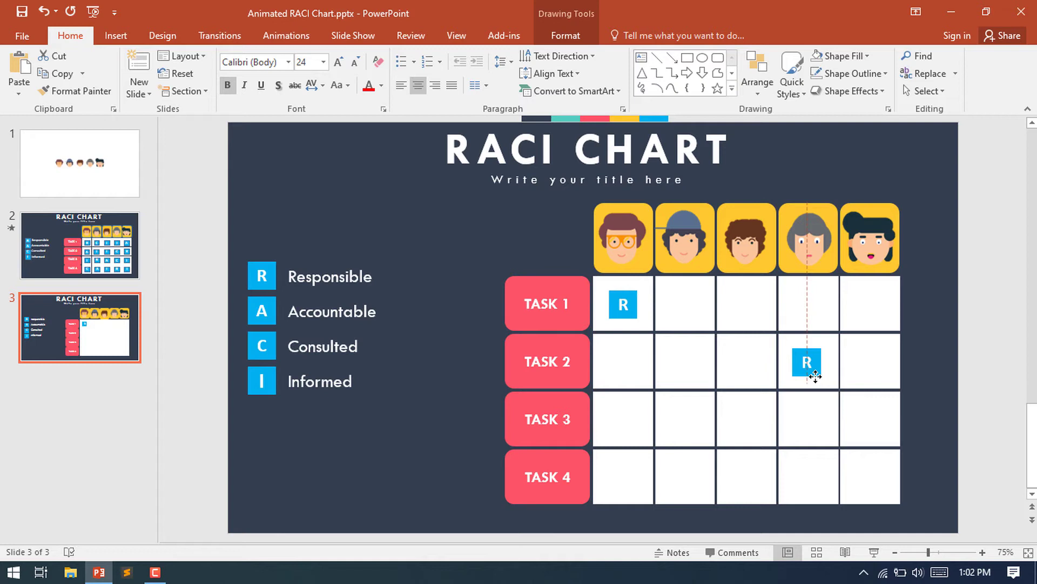
Add R copies in Task 2's fourth, Task 3's third and Task 4's second columns.
{"action": "left_click_drag", "start_coordinate": [815, 376], "coordinate": [815, 377]}
{"action": "key", "text": "ctrl+v"}
{"action": "left_click_drag", "start_coordinate": [988, 424], "coordinate": [737, 430]}
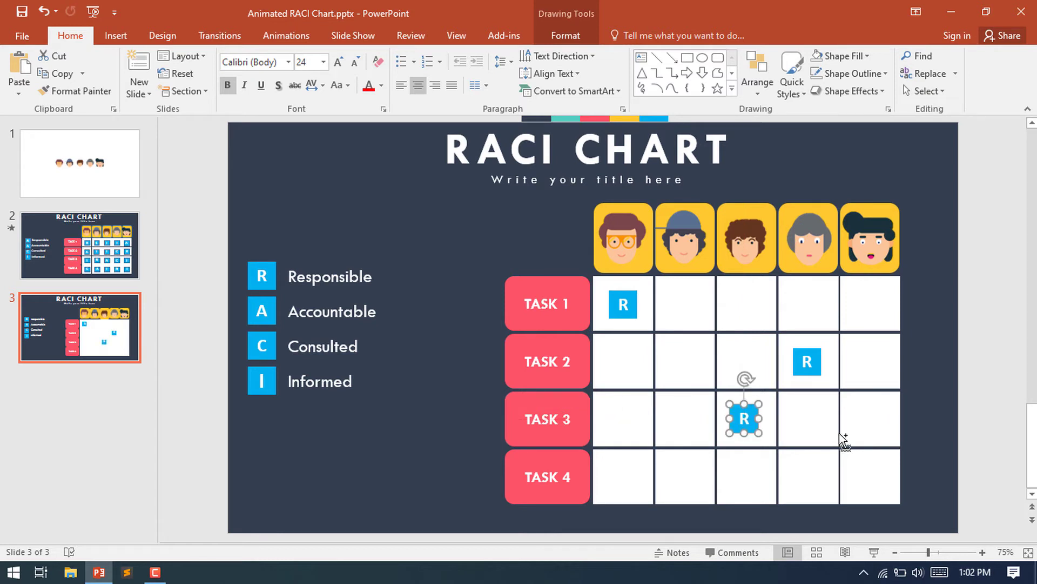
{"action": "key", "text": "ctrl+v"}
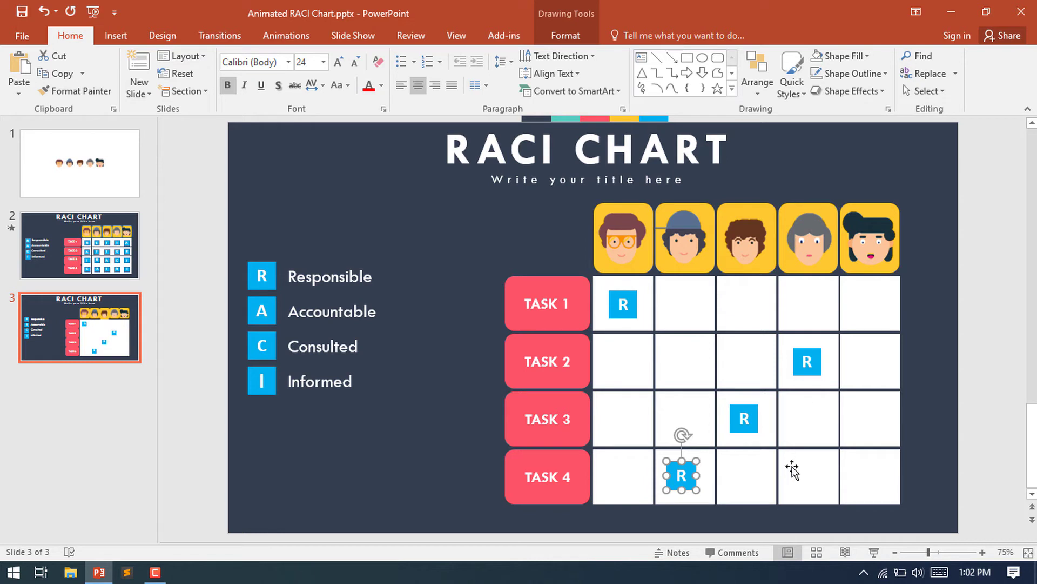
{"action": "left_click", "coordinate": [699, 505]}
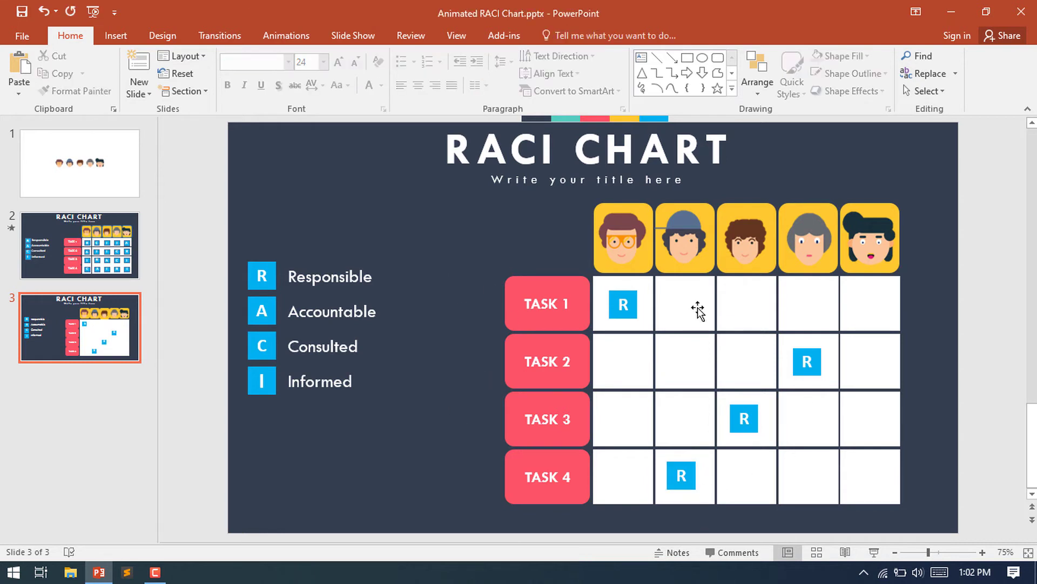
{"action": "left_click", "coordinate": [541, 477]}
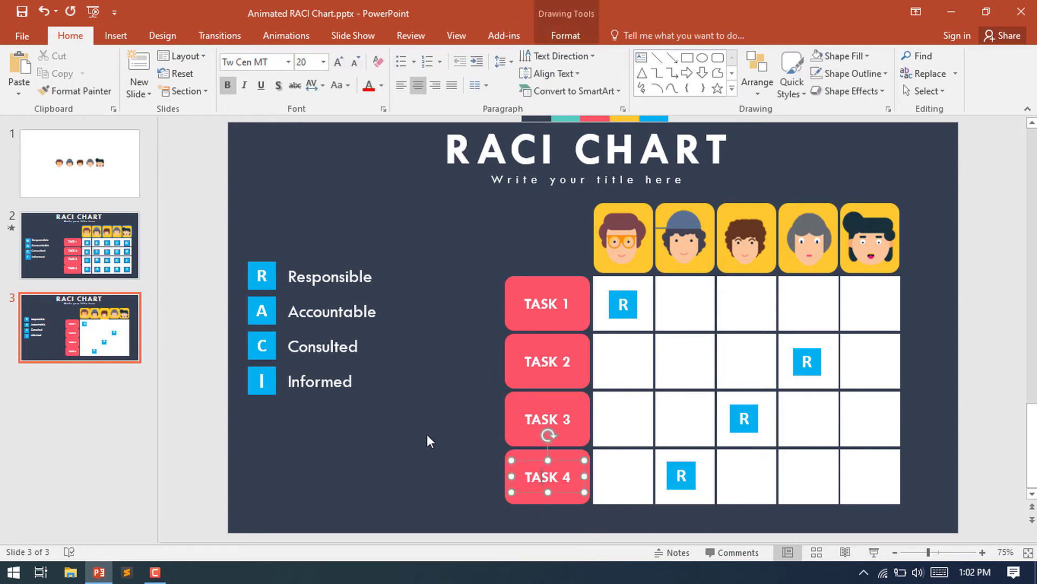
{"action": "left_click", "coordinate": [406, 403]}
Copy the A square into Task 1's fourth column and Task 2's second column.
{"action": "left_click", "coordinate": [270, 320]}
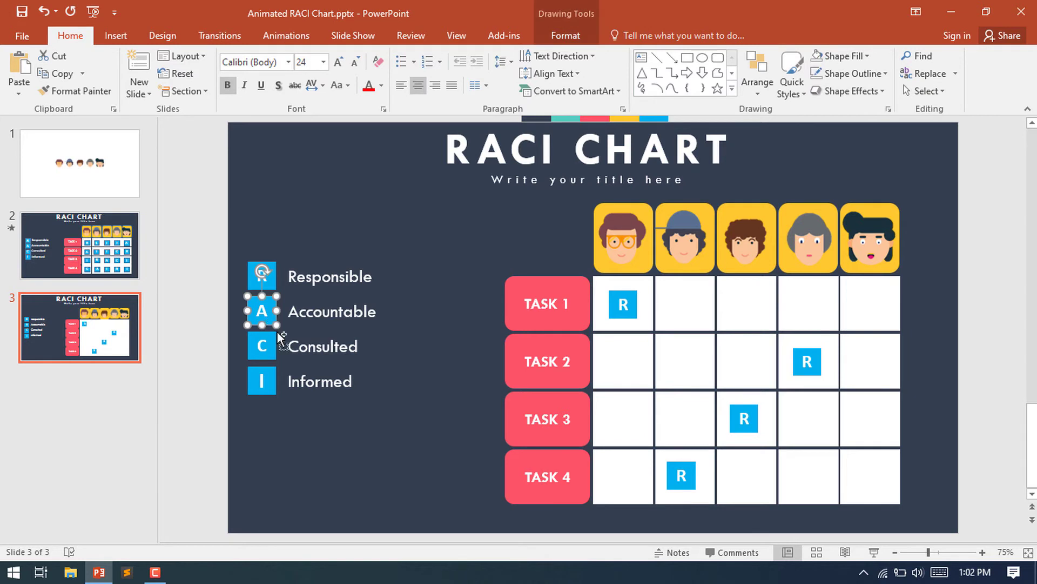
{"action": "left_click_drag", "start_coordinate": [275, 323], "coordinate": [822, 318]}
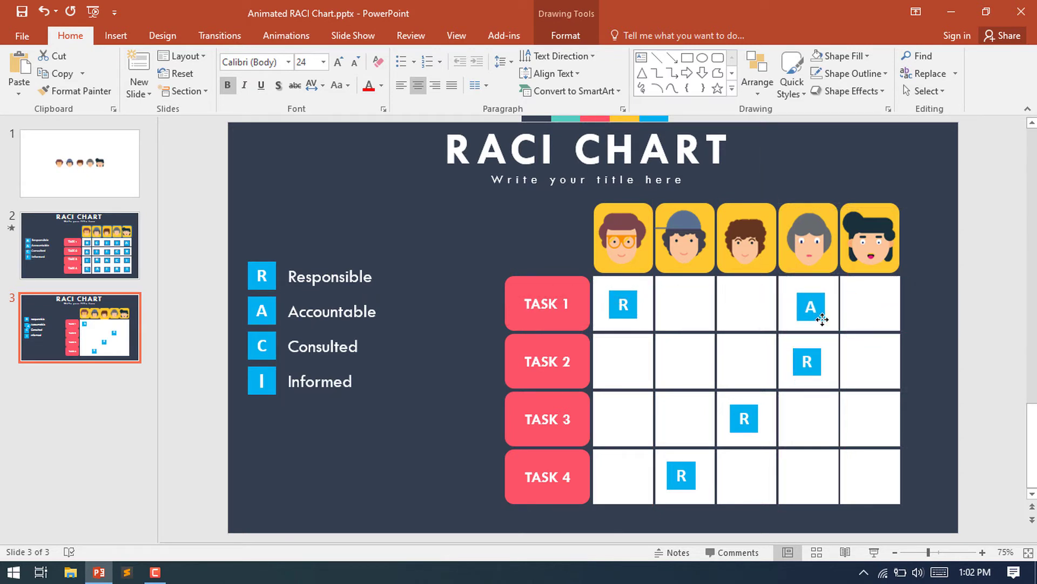
{"action": "left_click_drag", "start_coordinate": [822, 319], "coordinate": [821, 318]}
{"action": "key", "text": "Tab"}
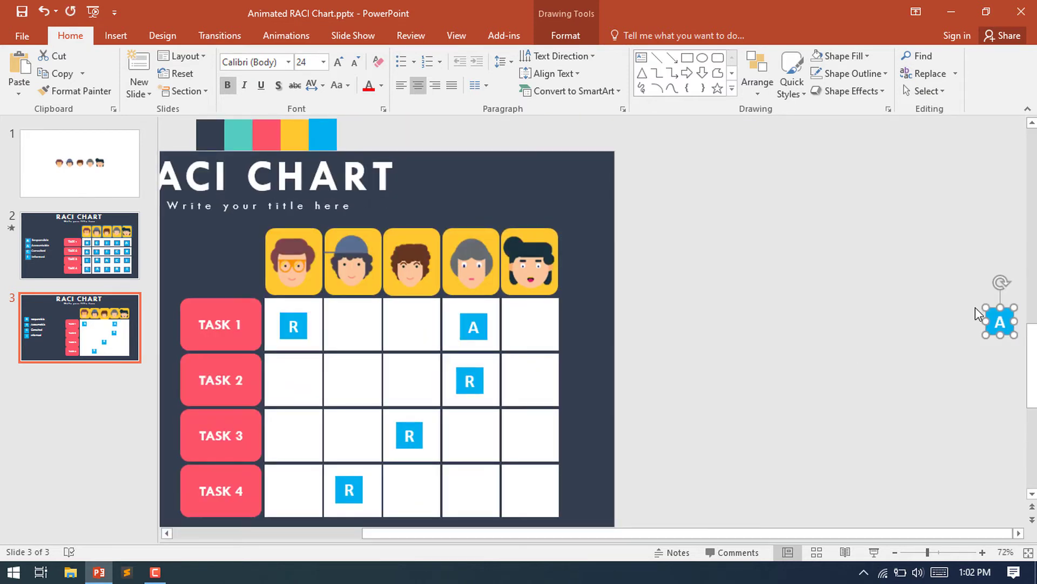
{"action": "left_click_drag", "start_coordinate": [997, 338], "coordinate": [349, 394]}
Add A square copies to Task 3's fourth column and Task 4's fifth column.
{"action": "key", "text": "ctrl+v"}
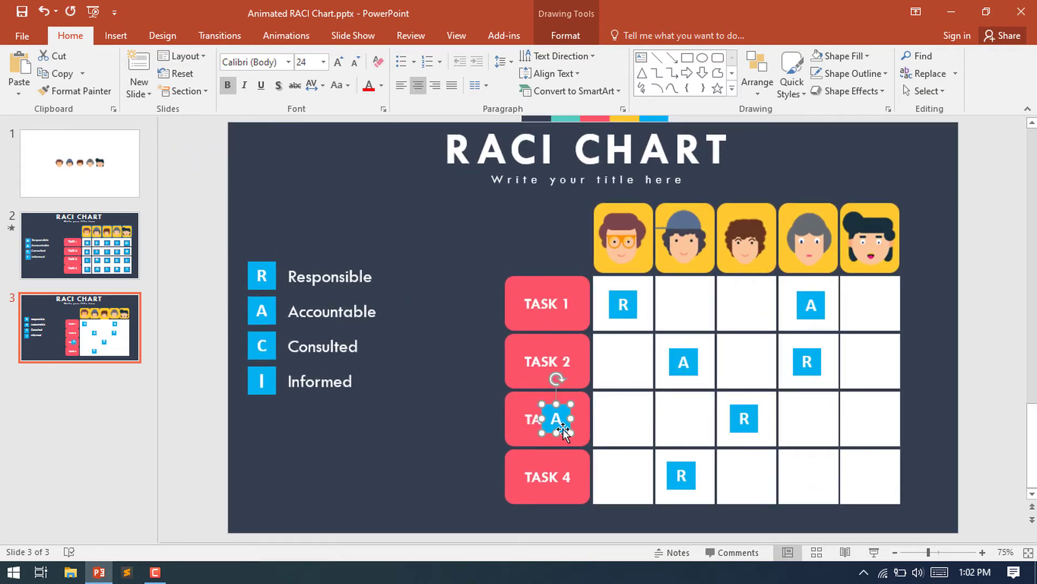
{"action": "left_click_drag", "start_coordinate": [242, 445], "coordinate": [333, 442]}
{"action": "left_click_drag", "start_coordinate": [662, 426], "coordinate": [815, 431]}
{"action": "key", "text": "ctrl+v"}
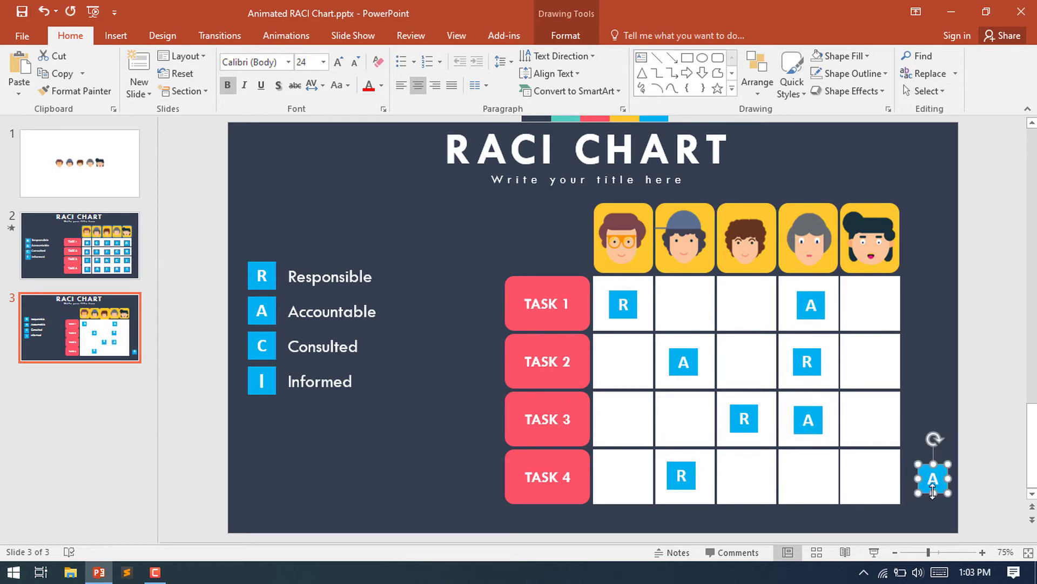
{"action": "left_click_drag", "start_coordinate": [933, 490], "coordinate": [880, 487]}
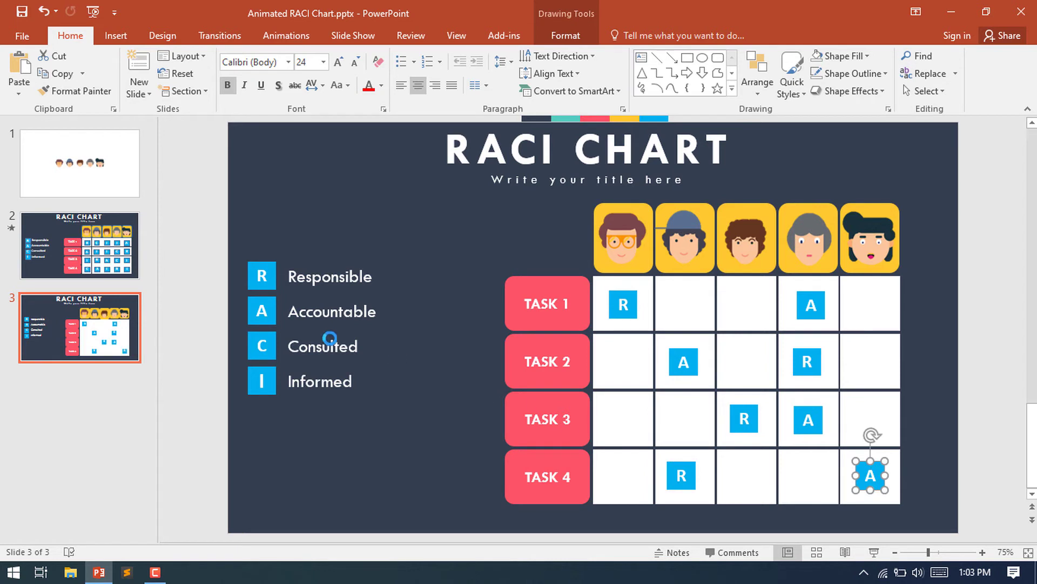
{"action": "left_click", "coordinate": [262, 343]}
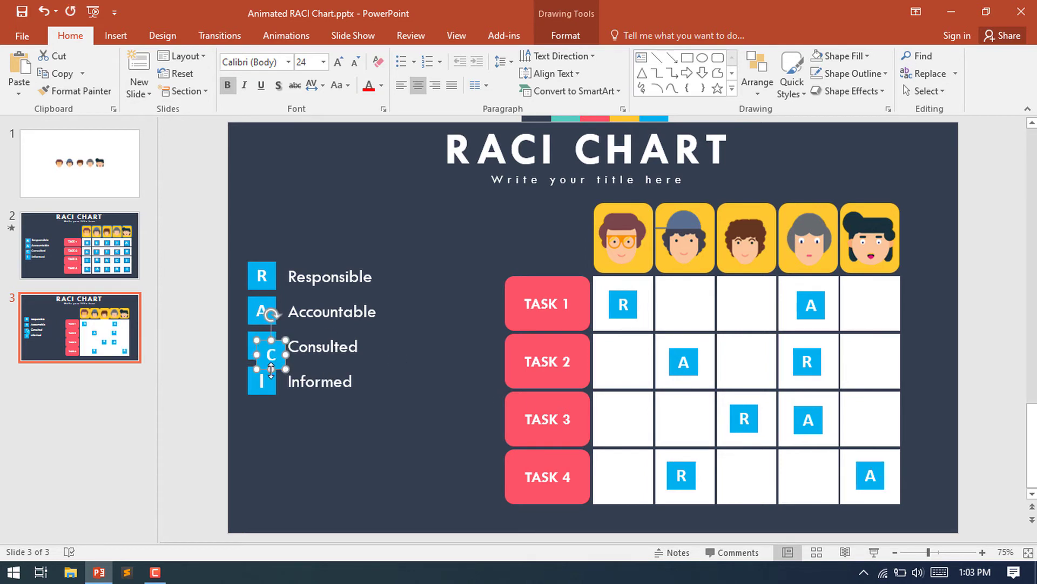
Place C square copies in Task 1 column 3, Task 2 column 1, Task 3 column 5 and Task 4 column 3.
{"action": "left_click_drag", "start_coordinate": [268, 352], "coordinate": [755, 317]}
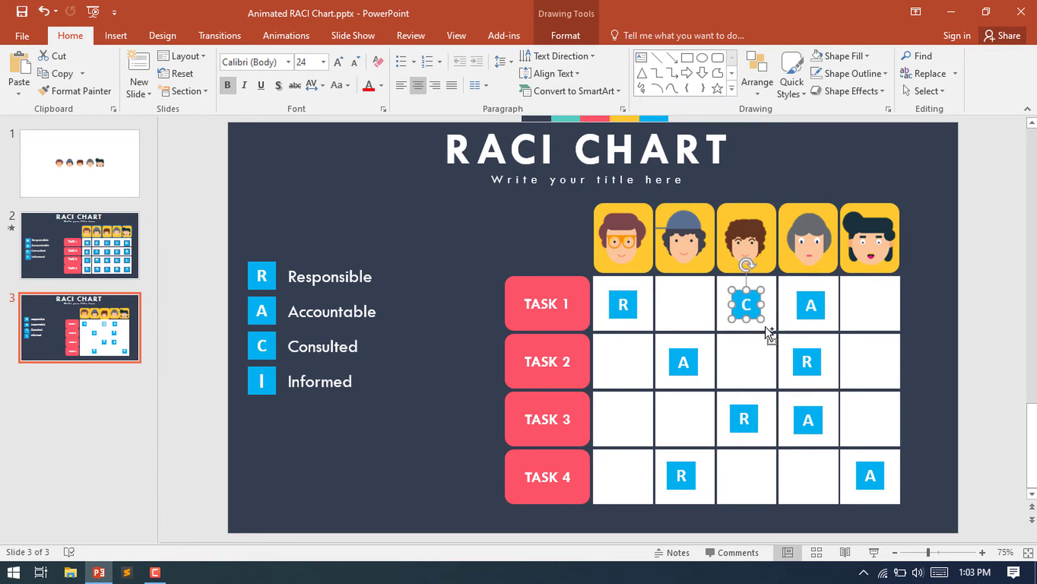
{"action": "key", "text": "Tab"}
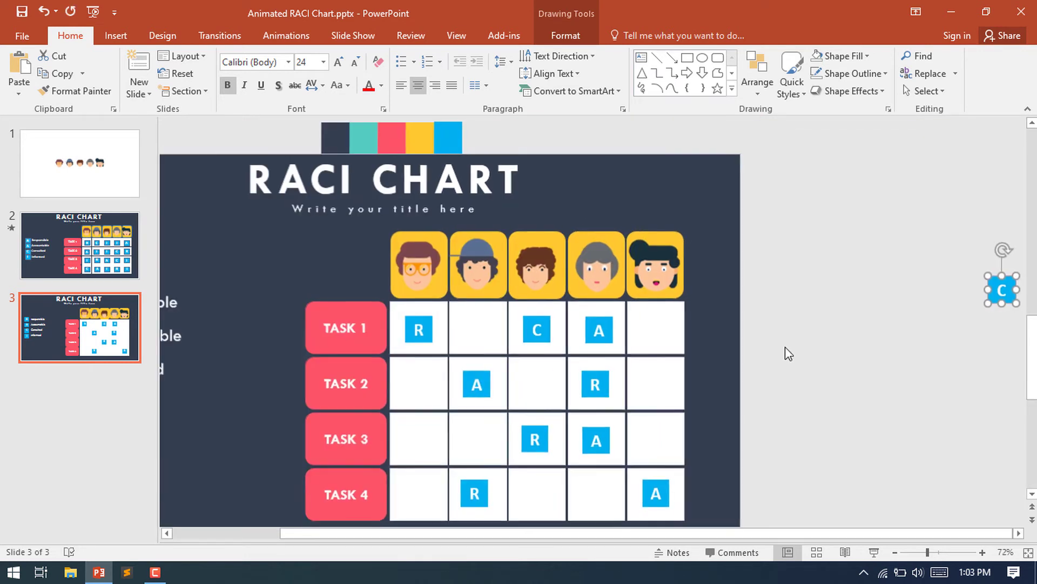
{"action": "left_click_drag", "start_coordinate": [1008, 304], "coordinate": [430, 398]}
{"action": "key", "text": "ctrl+d"}
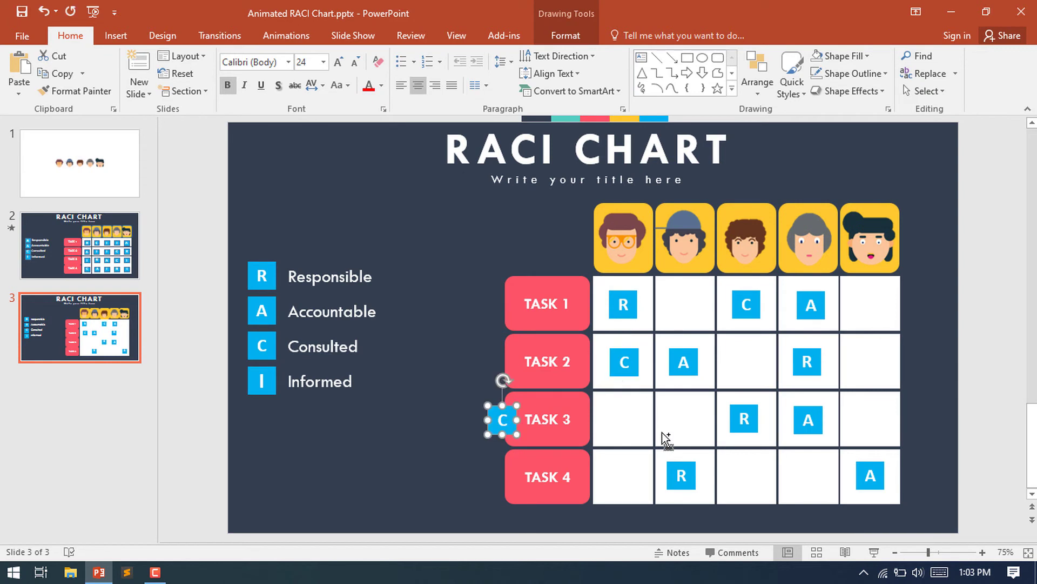
{"action": "left_click_drag", "start_coordinate": [508, 409], "coordinate": [878, 407]}
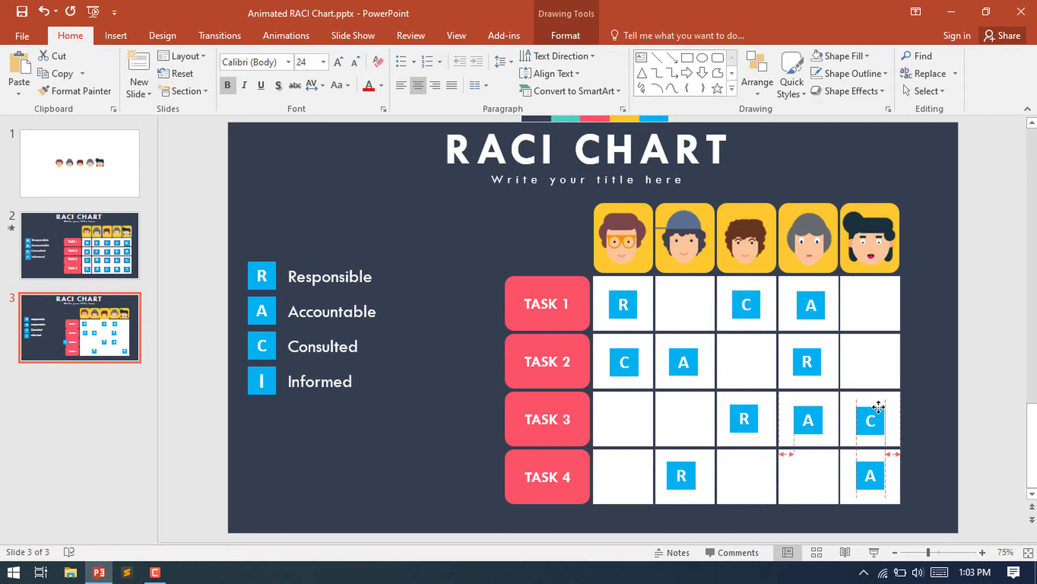
{"action": "left_click_drag", "start_coordinate": [879, 407], "coordinate": [879, 407]}
{"action": "key", "text": "ctrl+d"}
{"action": "left_click_drag", "start_coordinate": [994, 478], "coordinate": [641, 481]}
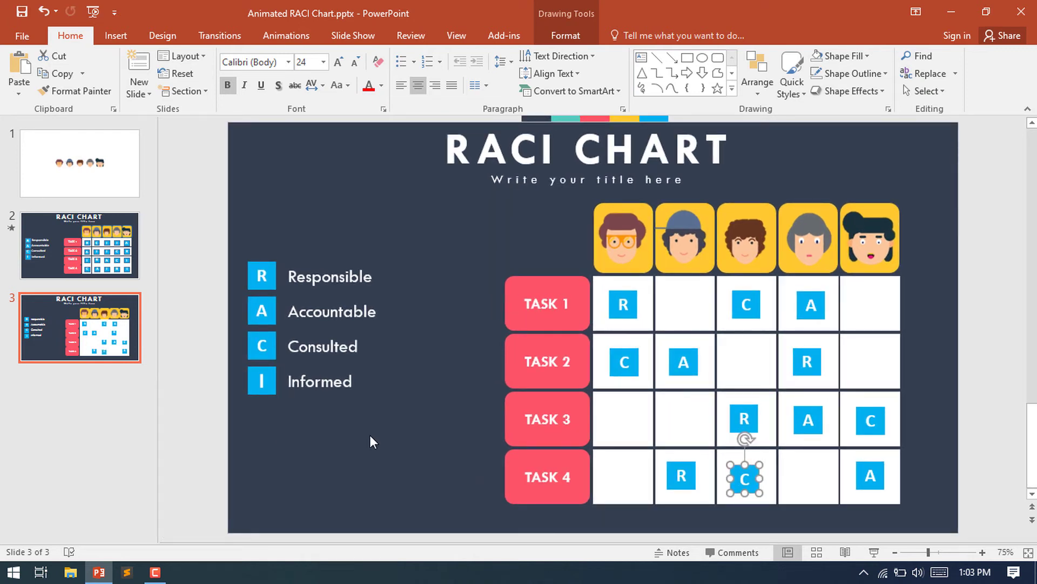
Duplicate the legend I square into every empty cell across Tasks 1 to 4.
{"action": "left_click", "coordinate": [250, 384]}
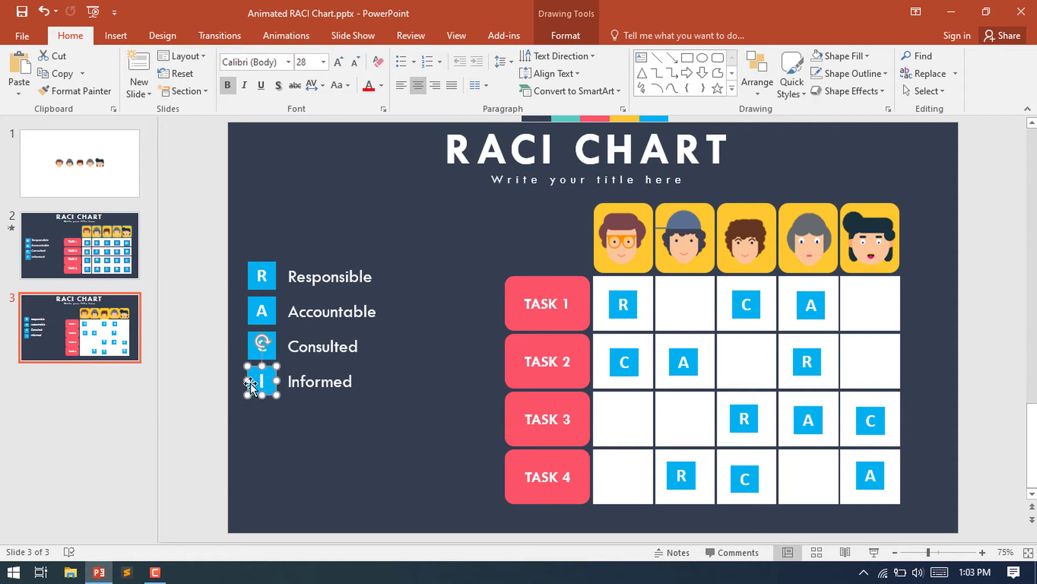
{"action": "key", "text": "ctrl+d"}
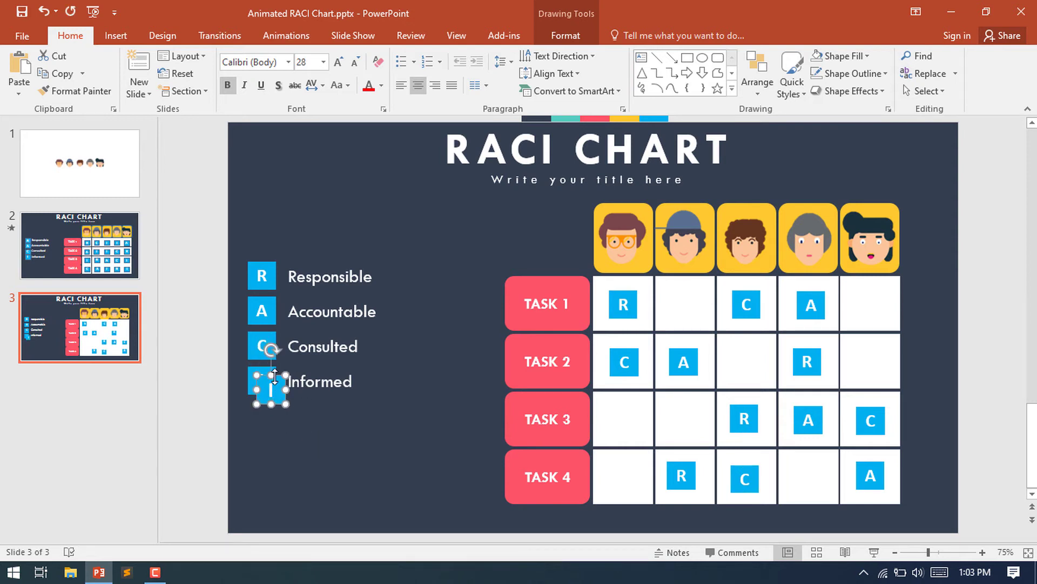
{"action": "left_click_drag", "start_coordinate": [278, 378], "coordinate": [693, 295]}
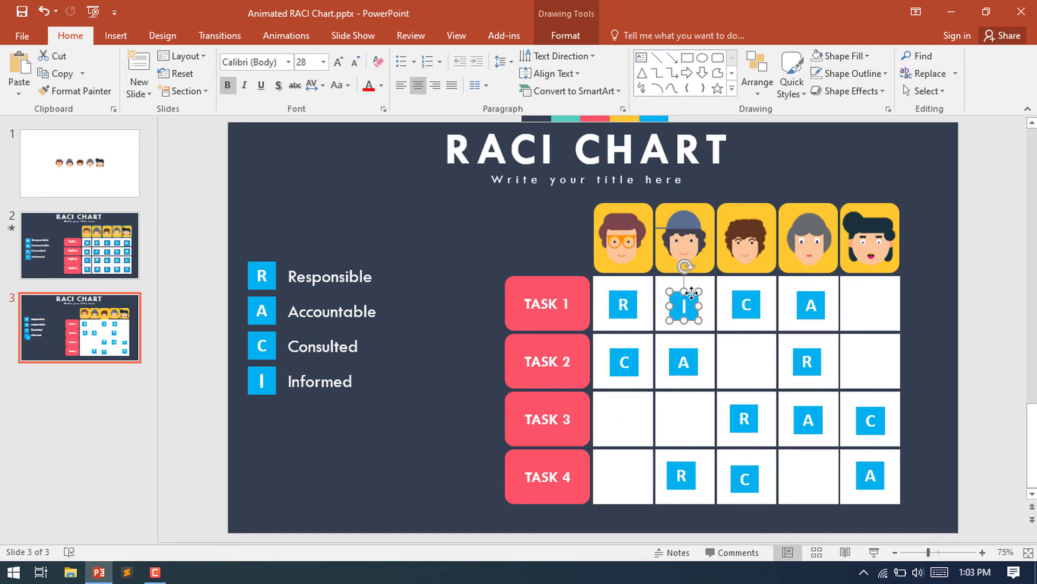
{"action": "key", "text": "ctrl+d"}
{"action": "left_click_drag", "start_coordinate": [1006, 273], "coordinate": [784, 342]}
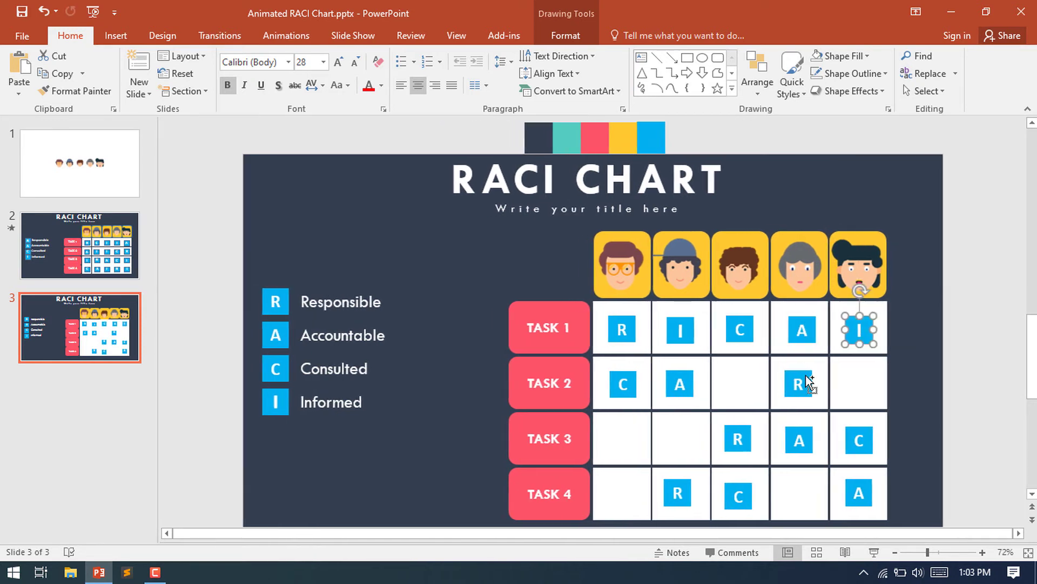
{"action": "key", "text": "ctrl+v"}
{"action": "left_click_drag", "start_coordinate": [1003, 334], "coordinate": [852, 363]}
{"action": "left_click_drag", "start_coordinate": [765, 376], "coordinate": [619, 478]}
{"action": "left_click_drag", "start_coordinate": [622, 440], "coordinate": [806, 438]}
Nudge the Task 3 and Task 4 squares so they sit neatly in their cells.
{"action": "scroll", "coordinate": [806, 437], "scroll_direction": "up", "scroll_amount": 1}
{"action": "left_click", "coordinate": [677, 464]}
{"action": "left_click_drag", "start_coordinate": [739, 463], "coordinate": [746, 456]}
{"action": "left_click_drag", "start_coordinate": [805, 464], "coordinate": [860, 466]}
{"action": "left_click", "coordinate": [858, 411]}
{"action": "left_click_drag", "start_coordinate": [741, 402], "coordinate": [741, 398]}
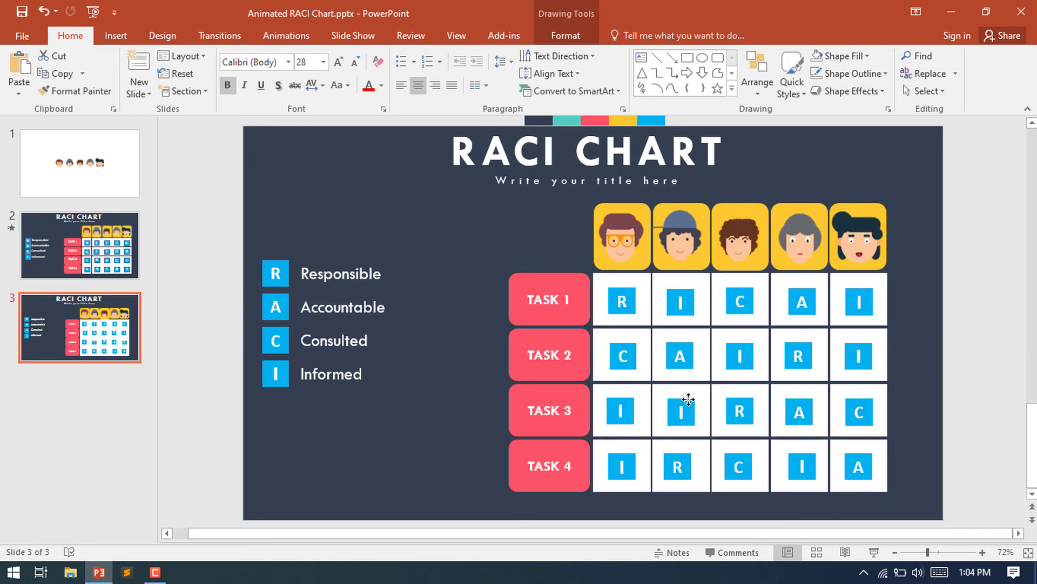
{"action": "left_click_drag", "start_coordinate": [625, 398], "coordinate": [625, 399]}
{"action": "left_click_drag", "start_coordinate": [799, 410], "coordinate": [801, 411]}
{"action": "left_click", "coordinate": [859, 412]}
{"action": "left_click", "coordinate": [963, 362]}
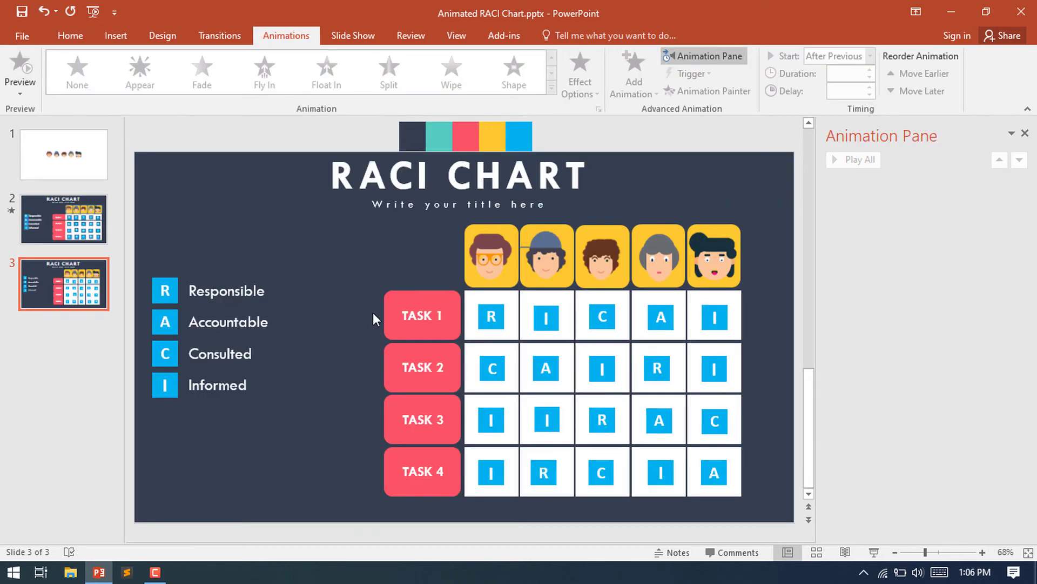
Give the Responsible label a Wipe entrance from the top, starting After Previous.
{"action": "left_click", "coordinate": [246, 290]}
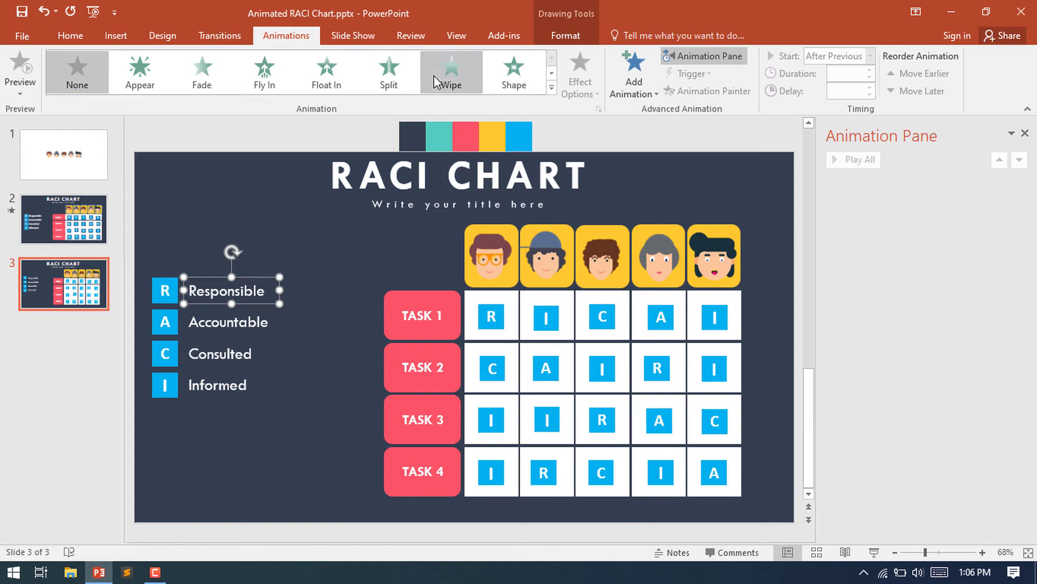
{"action": "left_click", "coordinate": [460, 71]}
{"action": "left_click", "coordinate": [842, 53]}
{"action": "left_click", "coordinate": [835, 102]}
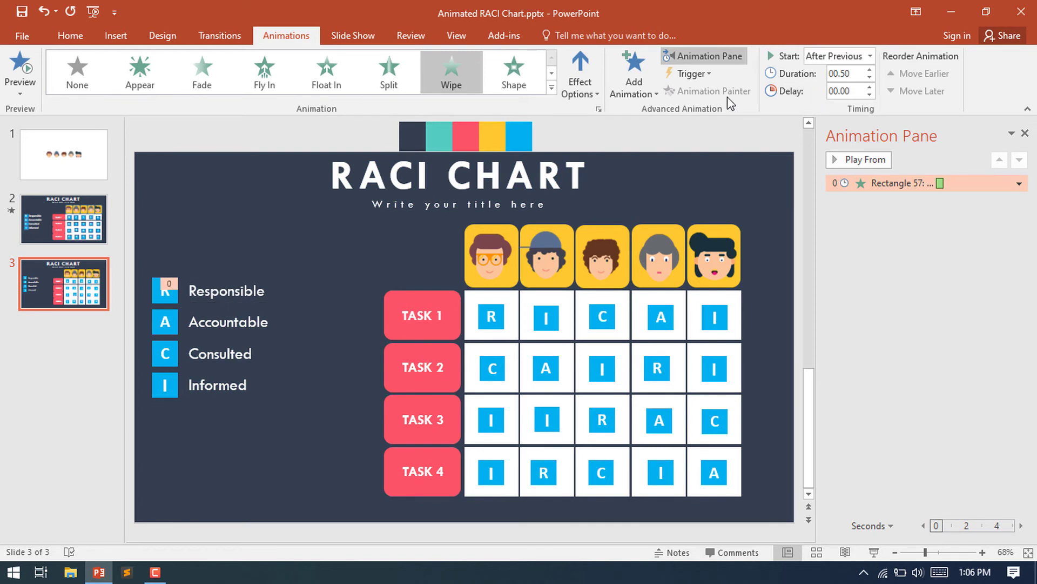
{"action": "left_click", "coordinate": [587, 91]}
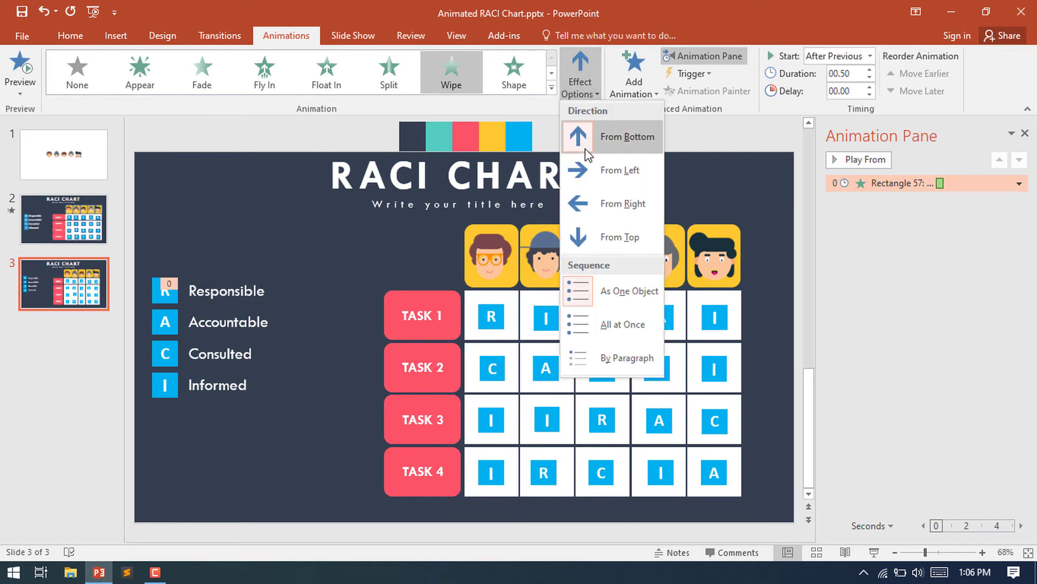
{"action": "left_click", "coordinate": [583, 239]}
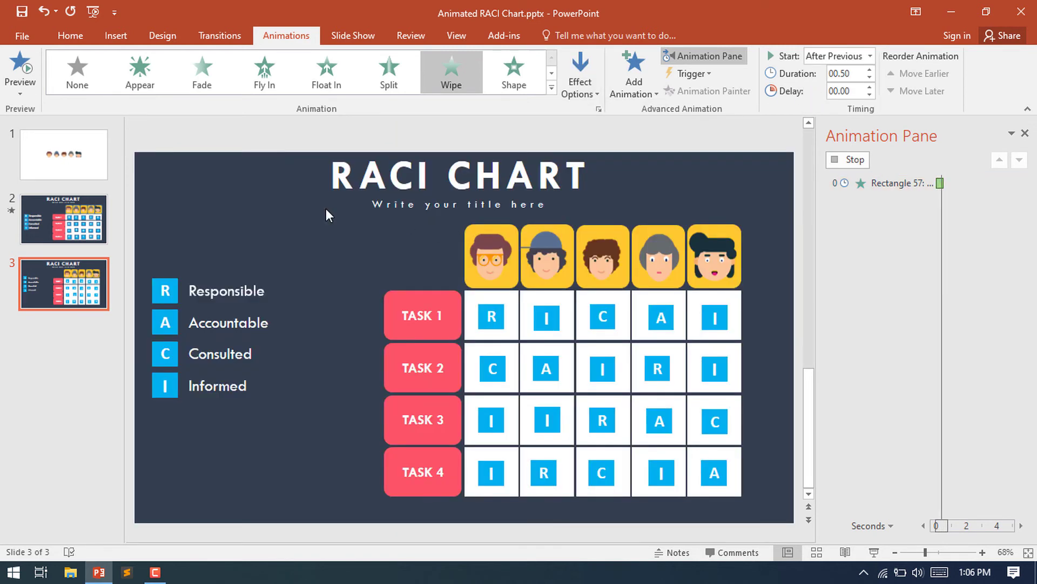
{"action": "left_click", "coordinate": [900, 281]}
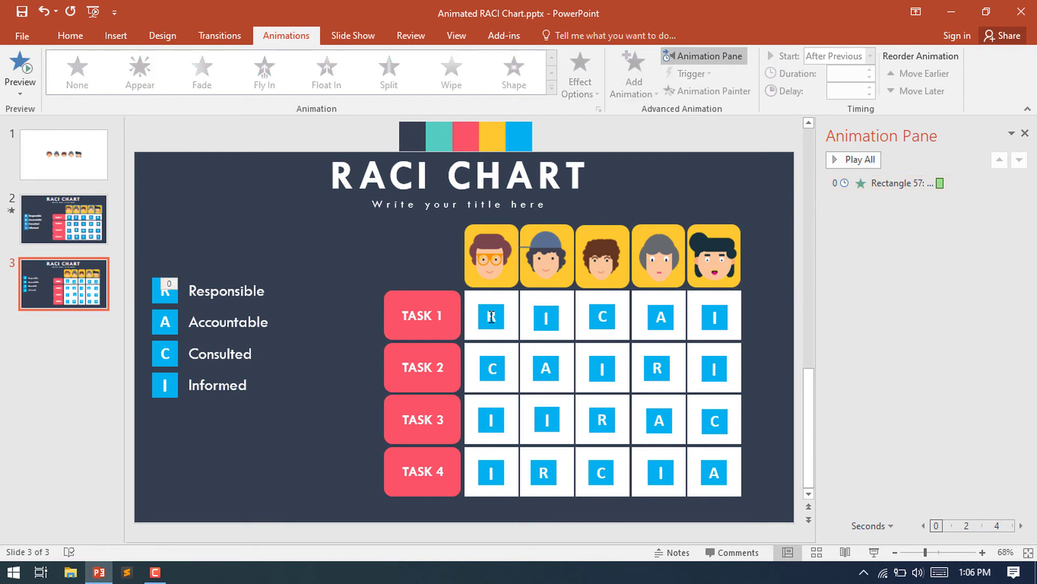
Apply a Fade entrance to the four R squares, each starting After Previous.
{"action": "left_click", "coordinate": [491, 316]}
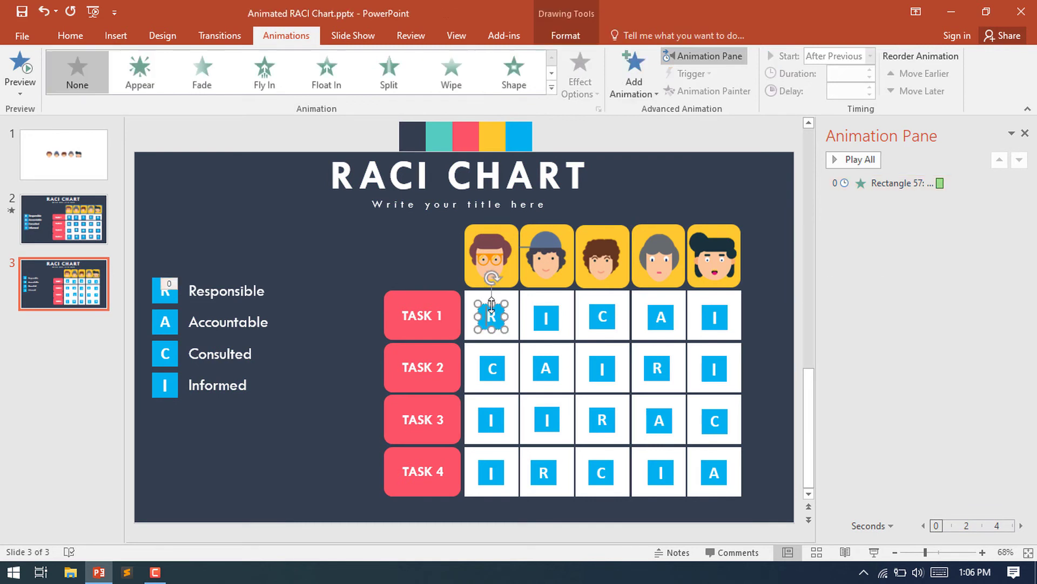
{"action": "left_click", "coordinate": [663, 362], "text": "ctrl"}
{"action": "left_click", "coordinate": [606, 418], "text": "ctrl"}
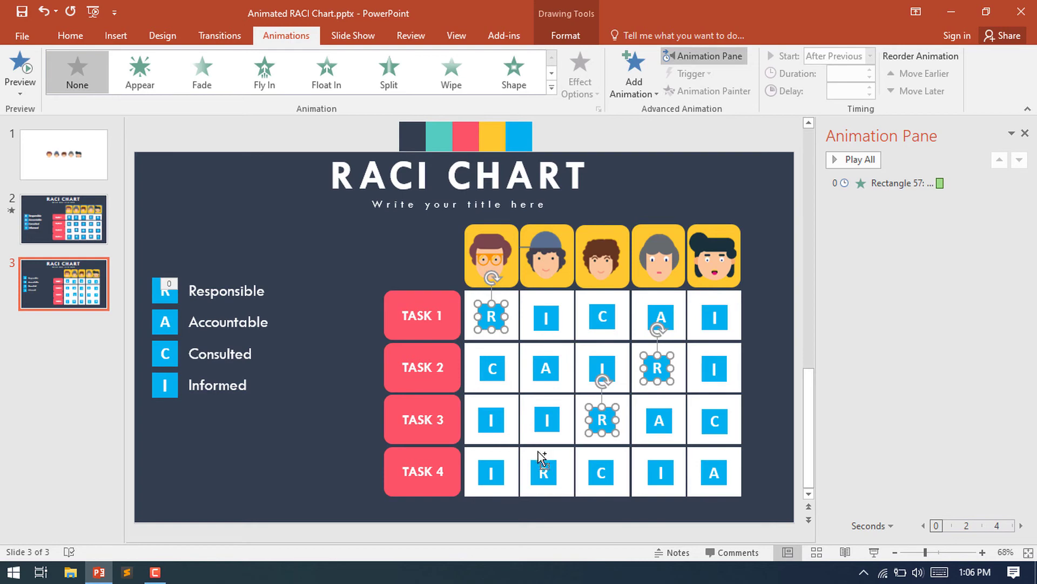
{"action": "left_click", "coordinate": [552, 478], "text": "ctrl"}
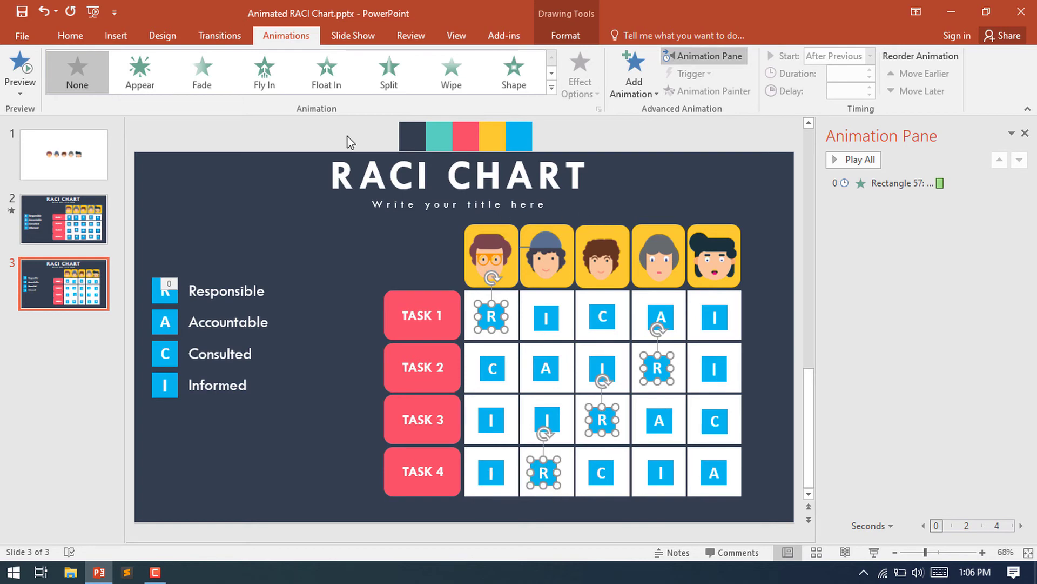
{"action": "left_click", "coordinate": [202, 71]}
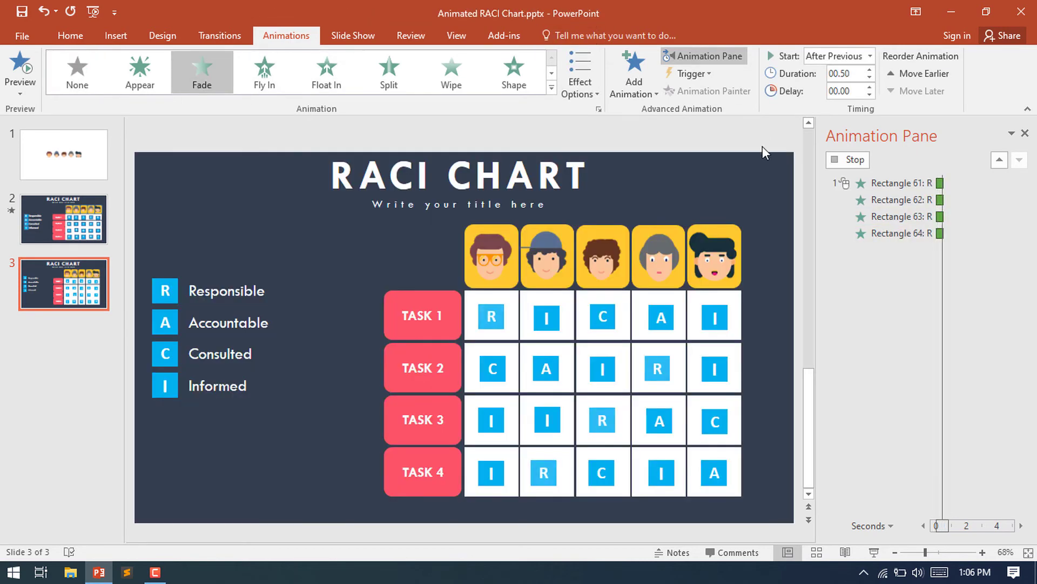
{"action": "left_click", "coordinate": [855, 56]}
{"action": "left_click", "coordinate": [851, 103]}
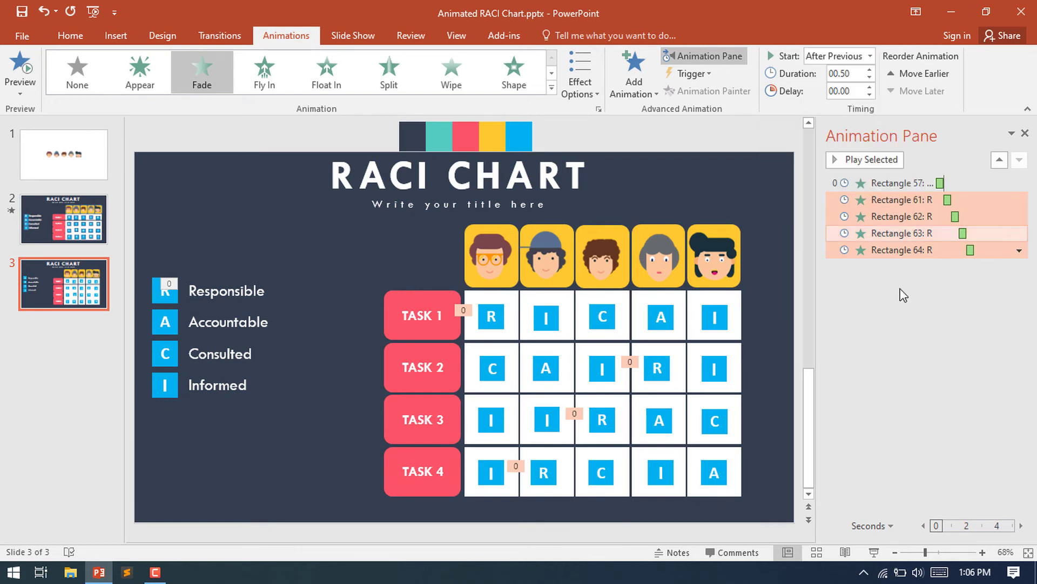
{"action": "left_click", "coordinate": [908, 318]}
Set all five Responsible animations to a 0.75-second duration.
{"action": "left_click_drag", "start_coordinate": [876, 252], "coordinate": [871, 183]}
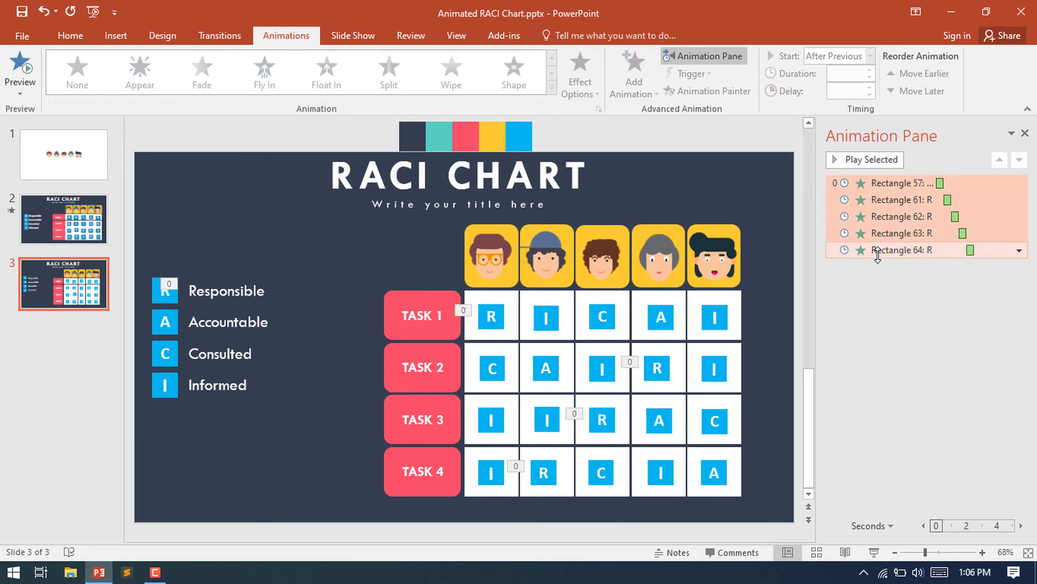
{"action": "left_click", "coordinate": [870, 70]}
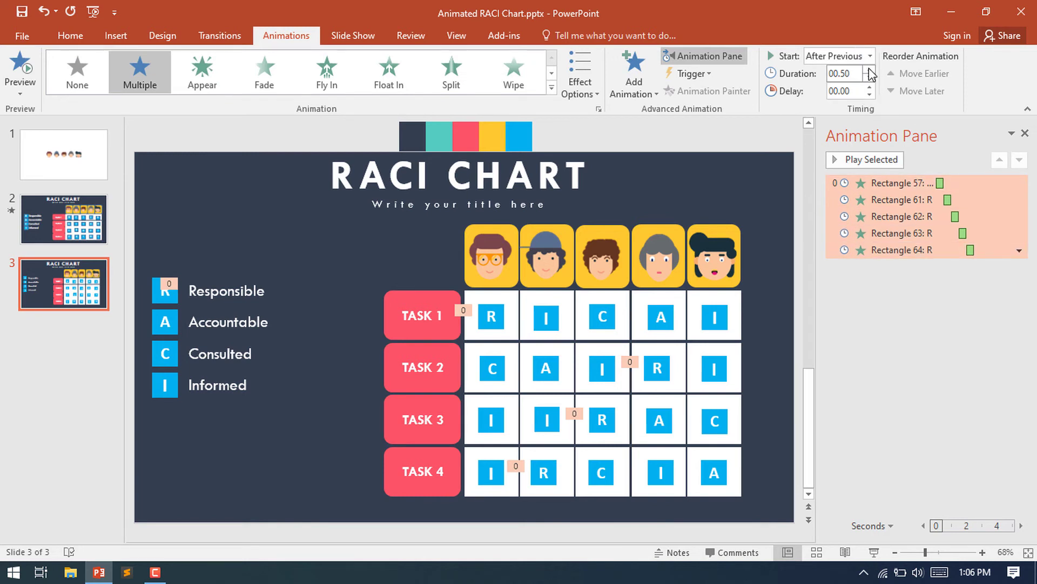
{"action": "left_click", "coordinate": [867, 286]}
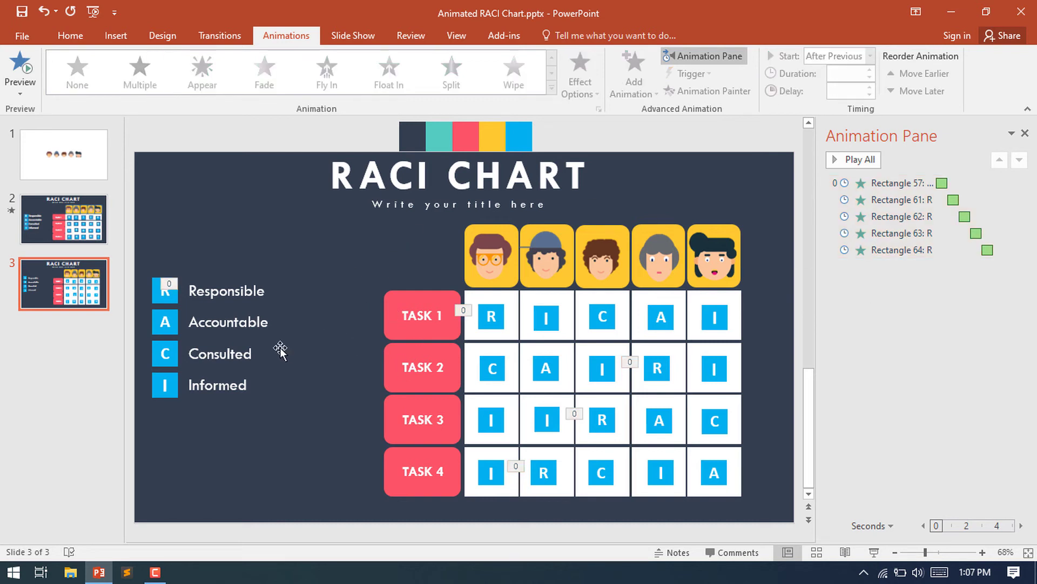
{"action": "left_click", "coordinate": [247, 325]}
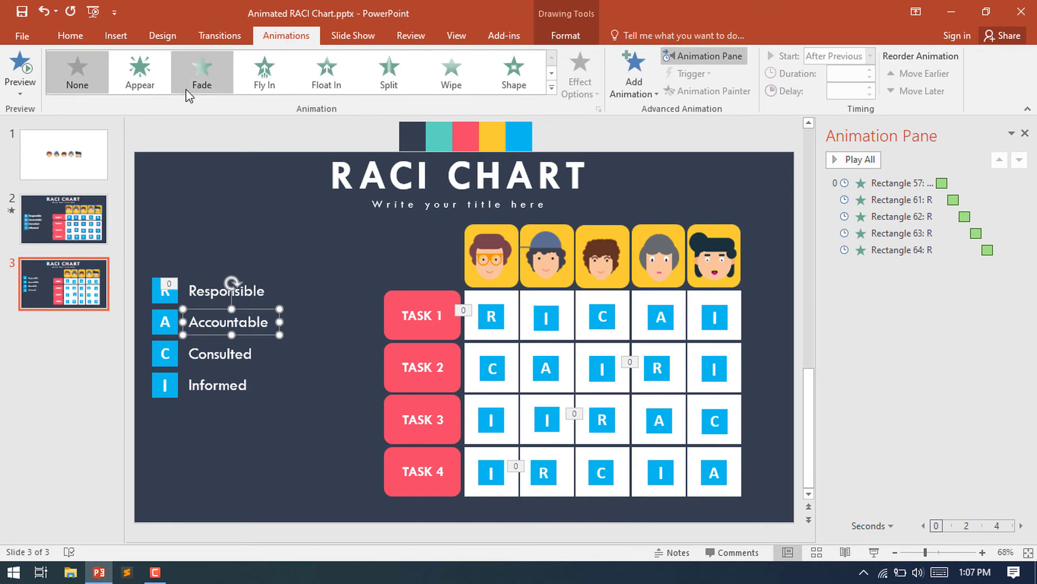
Give the Accountable label a Wipe entrance from the top, starting After Previous.
{"action": "left_click", "coordinate": [464, 69]}
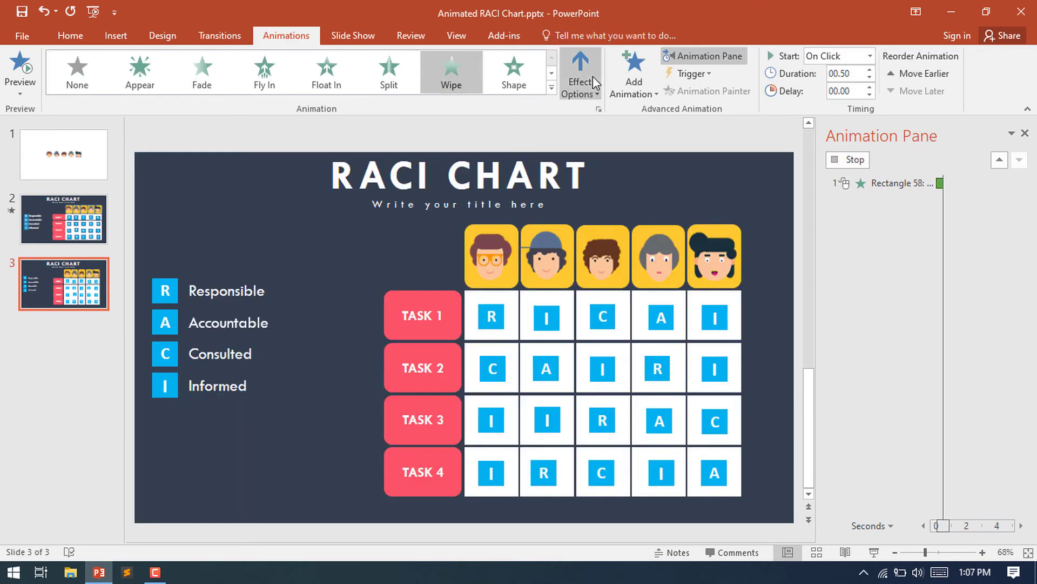
{"action": "left_click", "coordinate": [580, 81]}
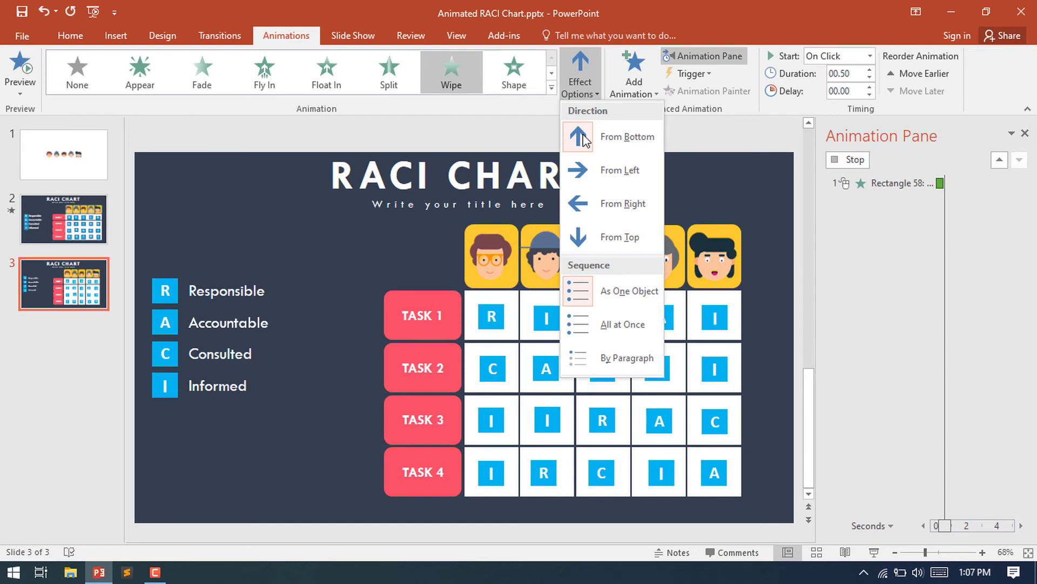
{"action": "left_click", "coordinate": [584, 238]}
{"action": "left_click", "coordinate": [834, 57]}
{"action": "left_click", "coordinate": [837, 101]}
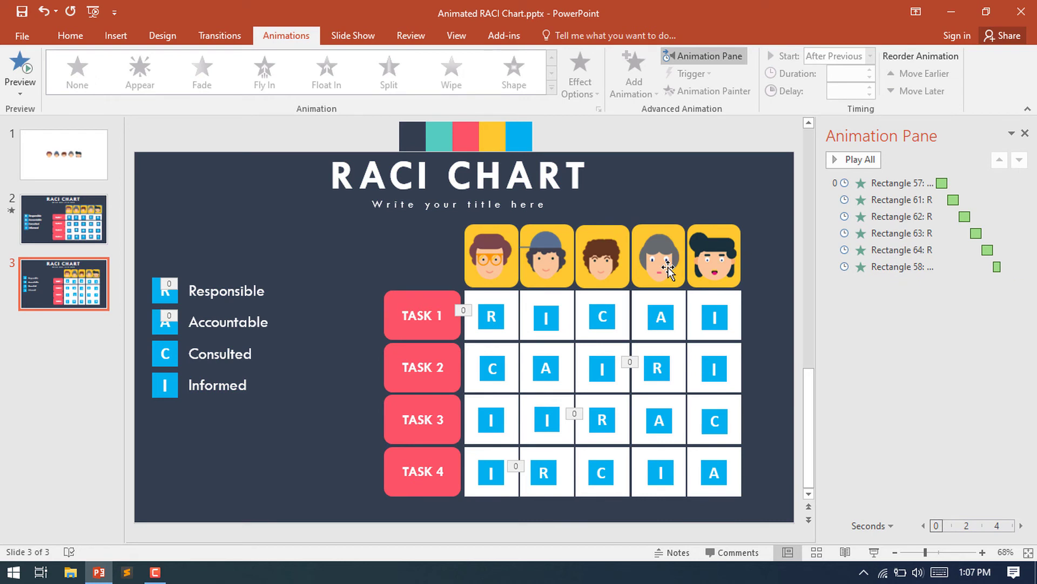
Apply a Fade entrance to the four A squares, each starting After Previous.
{"action": "left_click", "coordinate": [664, 314]}
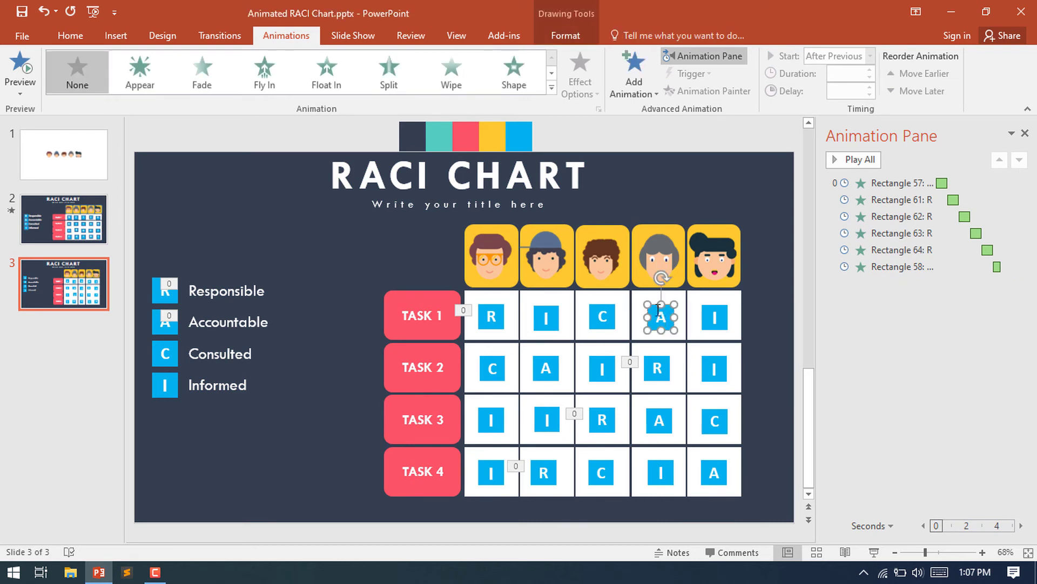
{"action": "left_click", "coordinate": [547, 370], "text": "shift"}
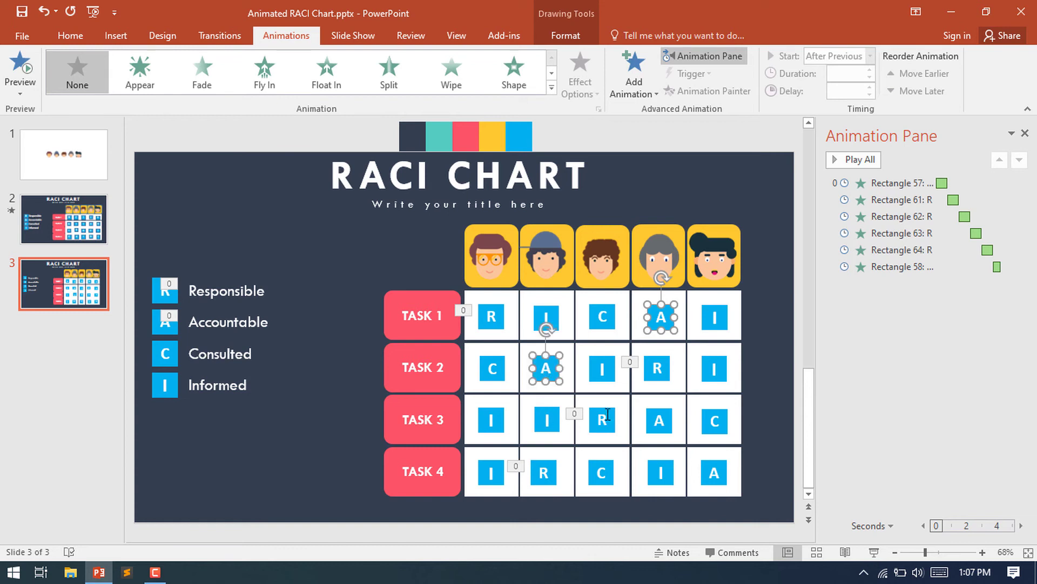
{"action": "left_click", "coordinate": [660, 419], "text": "shift"}
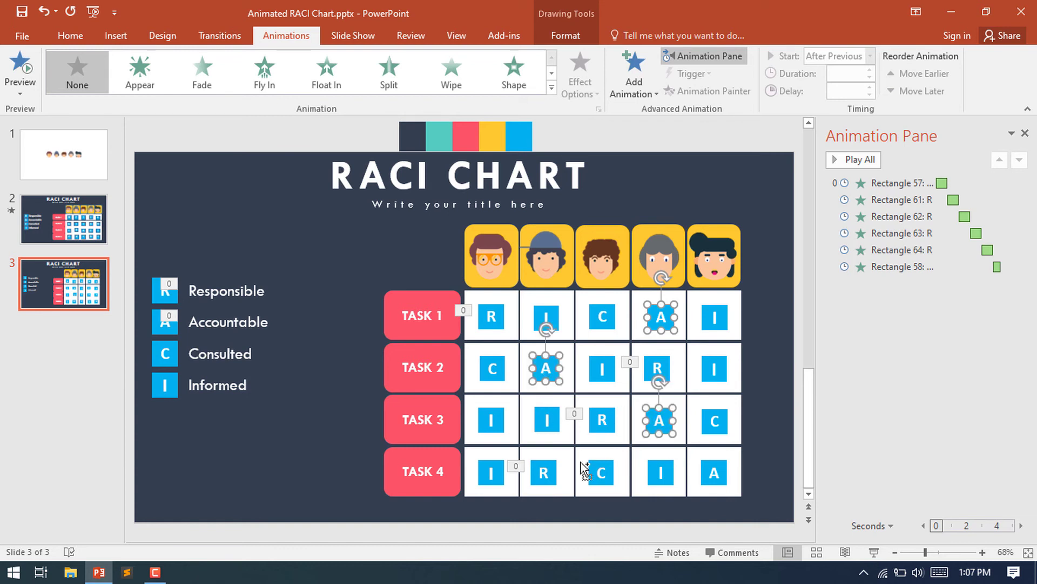
{"action": "left_click", "coordinate": [724, 472], "text": "shift"}
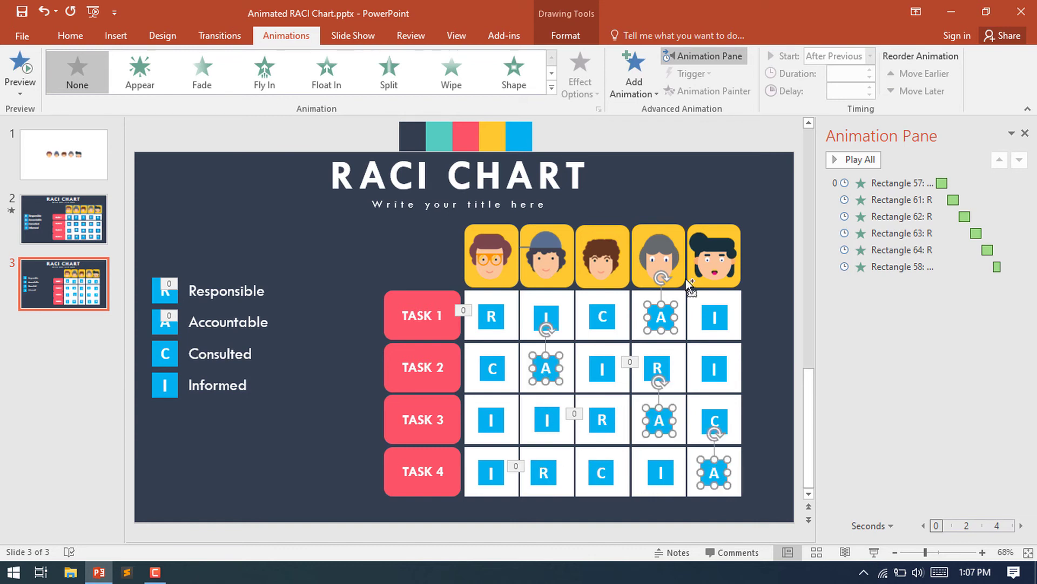
{"action": "left_click", "coordinate": [200, 75]}
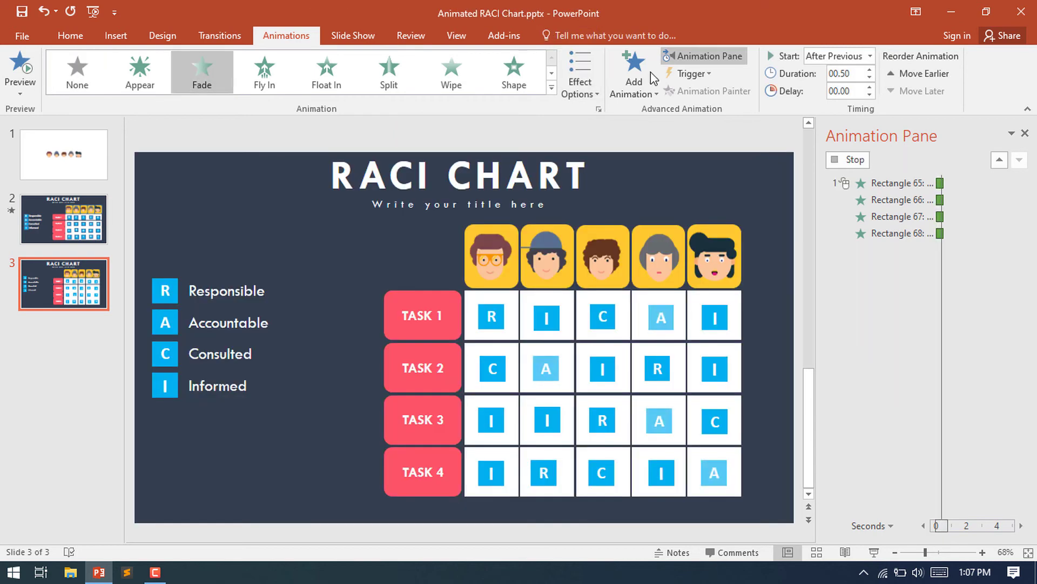
{"action": "left_click", "coordinate": [864, 56]}
{"action": "left_click", "coordinate": [835, 102]}
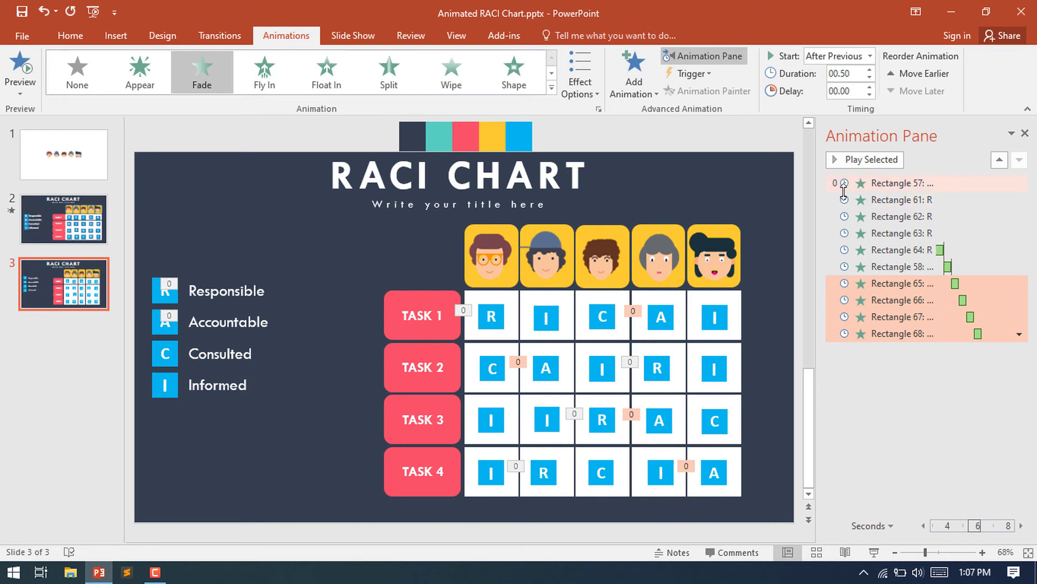
Set the Accountable label and A square animations to 0.75 seconds each.
{"action": "left_click", "coordinate": [886, 266], "text": "ctrl"}
{"action": "left_click", "coordinate": [869, 70]}
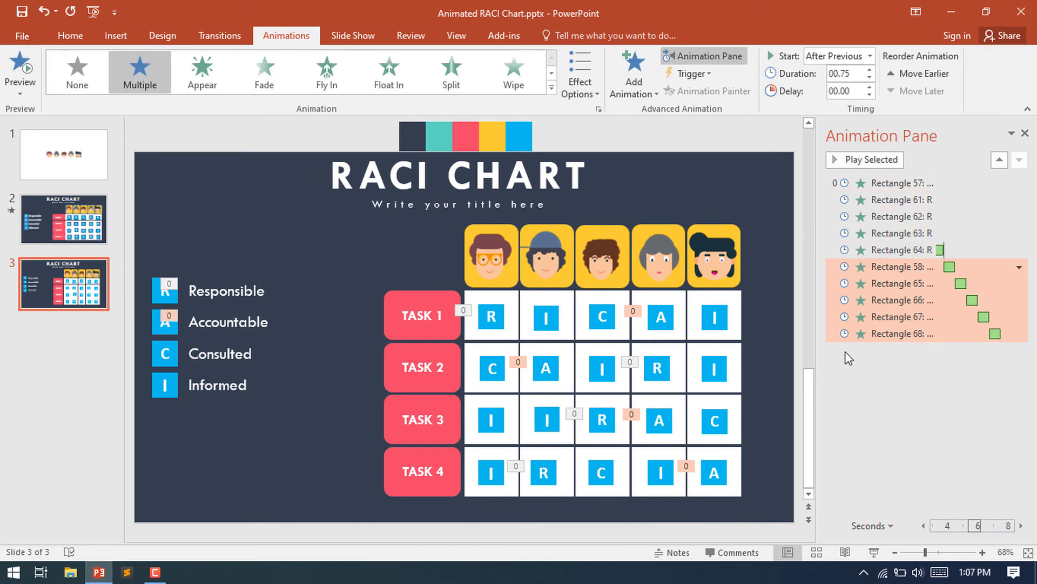
{"action": "left_click", "coordinate": [882, 374]}
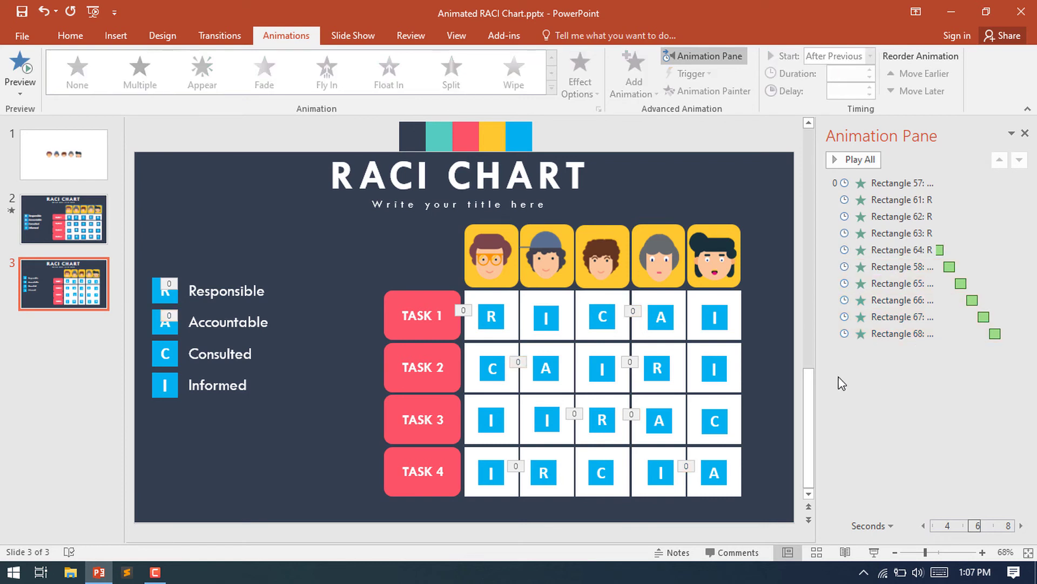
{"action": "left_click", "coordinate": [222, 354]}
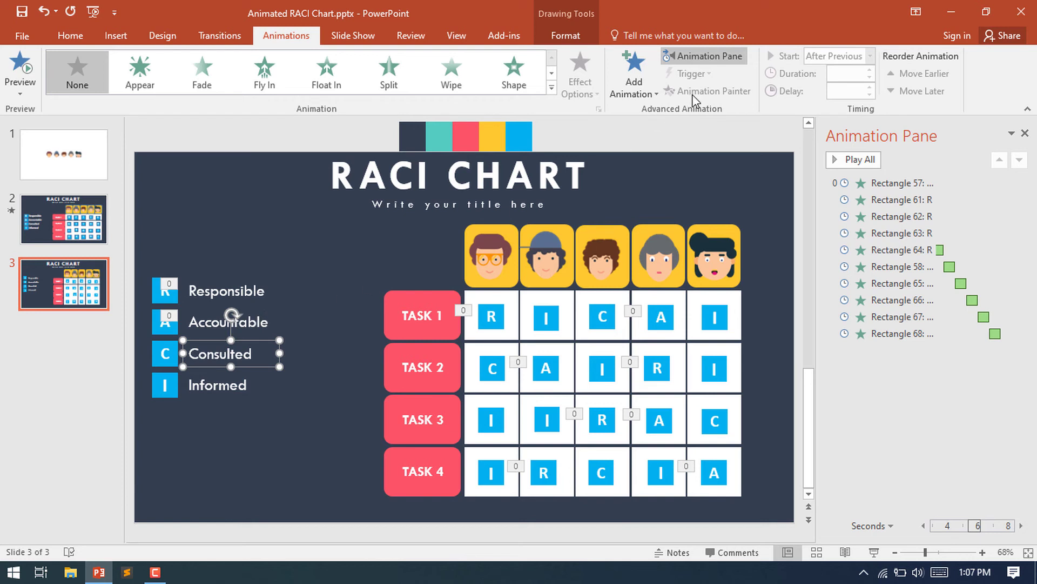
Copy the Accountable label's top wipe onto the Consulted label with Animation Painter.
{"action": "left_click", "coordinate": [266, 324]}
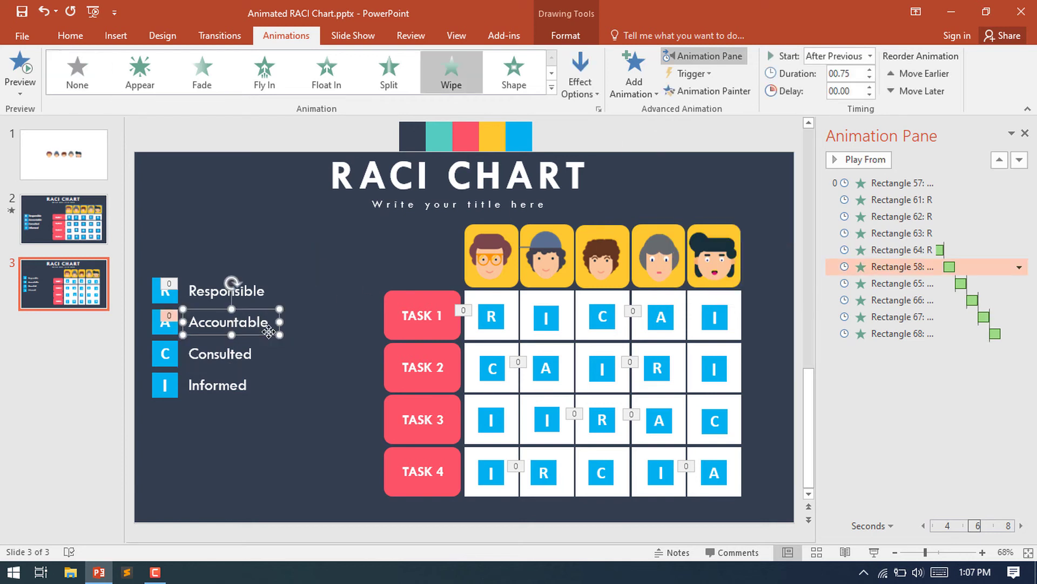
{"action": "left_click", "coordinate": [233, 352]}
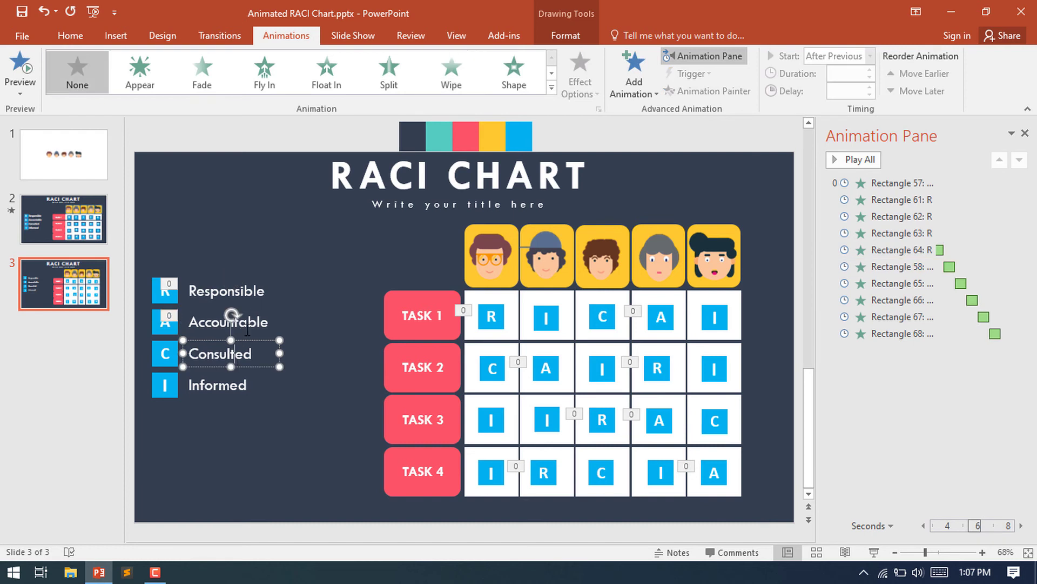
{"action": "left_click", "coordinate": [253, 322]}
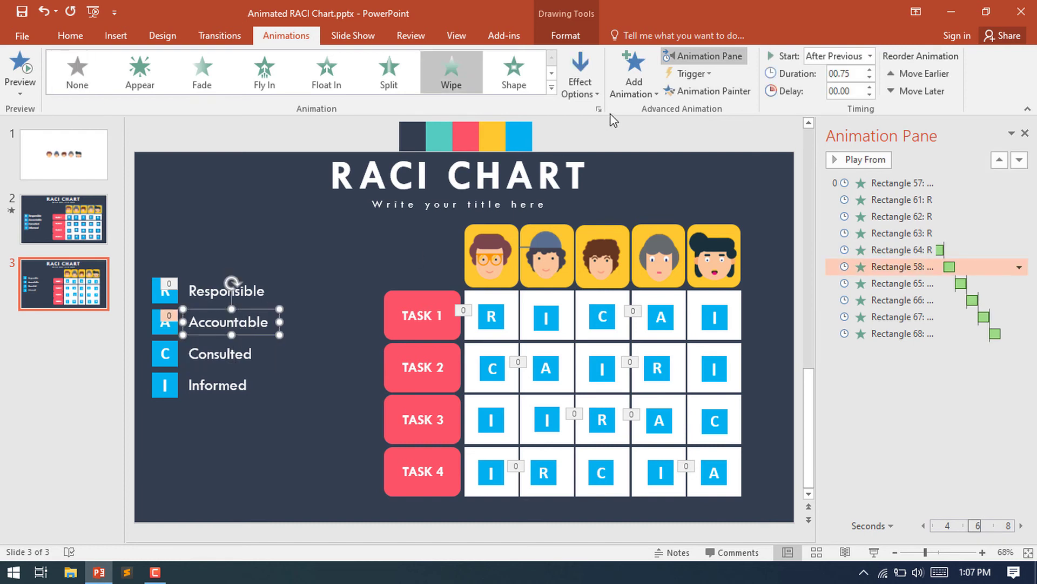
{"action": "left_click", "coordinate": [681, 93]}
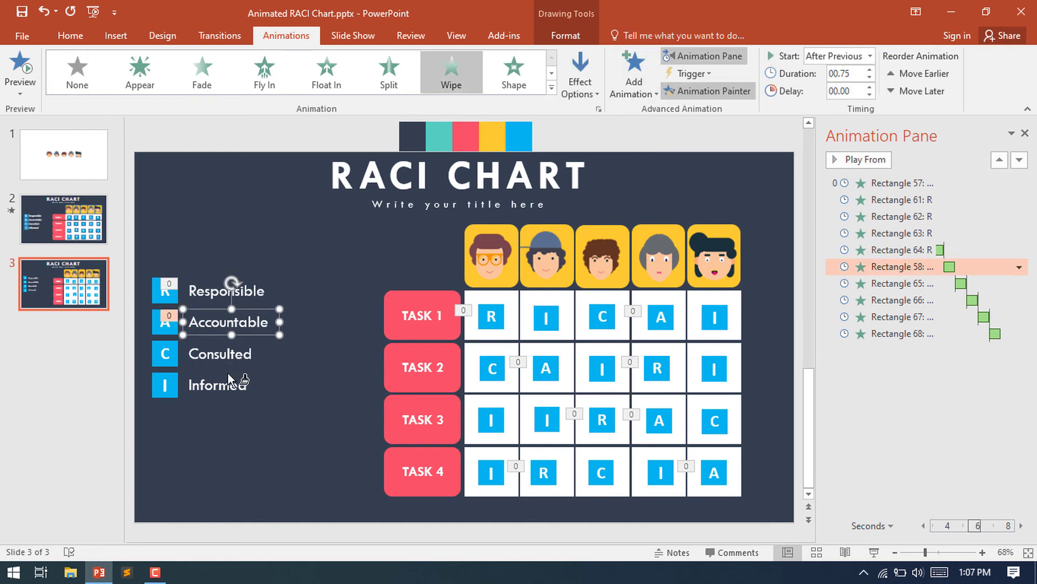
{"action": "left_click", "coordinate": [214, 355]}
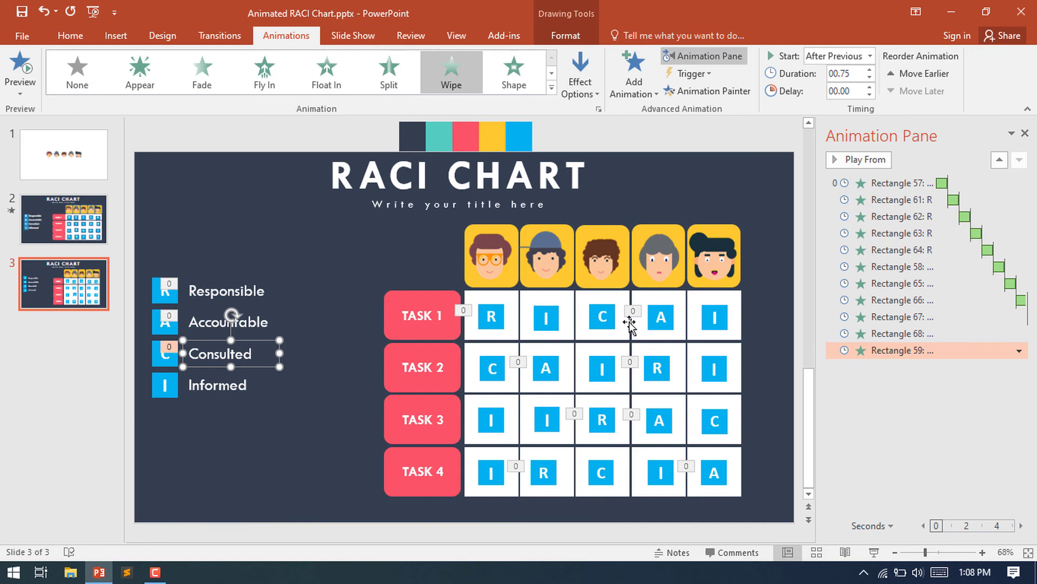
Apply a Fade entrance to the four C squares, starting After Previous.
{"action": "left_click", "coordinate": [605, 317]}
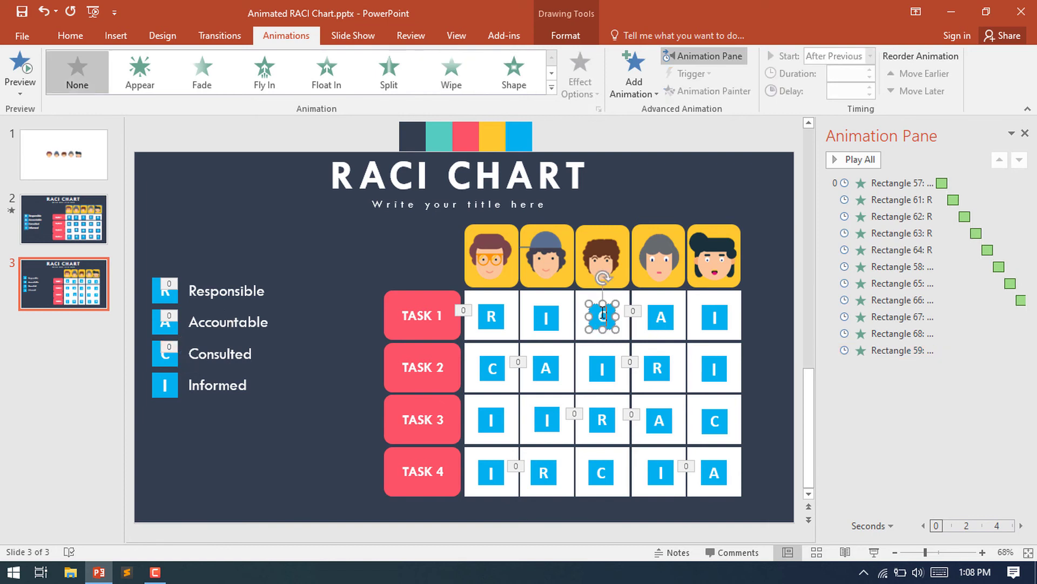
{"action": "left_click", "coordinate": [492, 368], "text": "shift"}
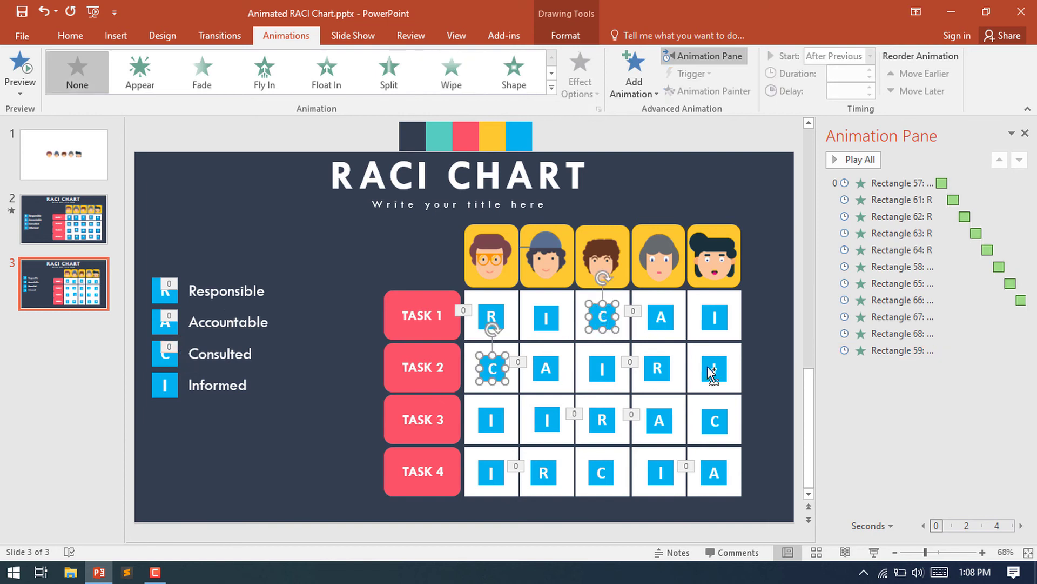
{"action": "left_click", "coordinate": [715, 422], "text": "shift"}
{"action": "left_click", "coordinate": [599, 473], "text": "shift"}
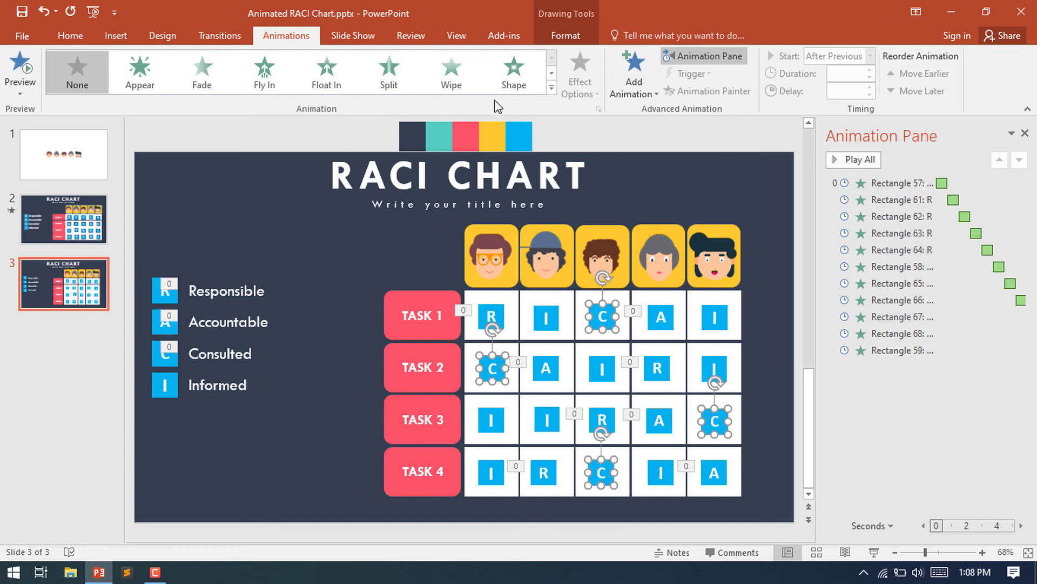
{"action": "left_click", "coordinate": [193, 77]}
{"action": "left_click", "coordinate": [870, 56]}
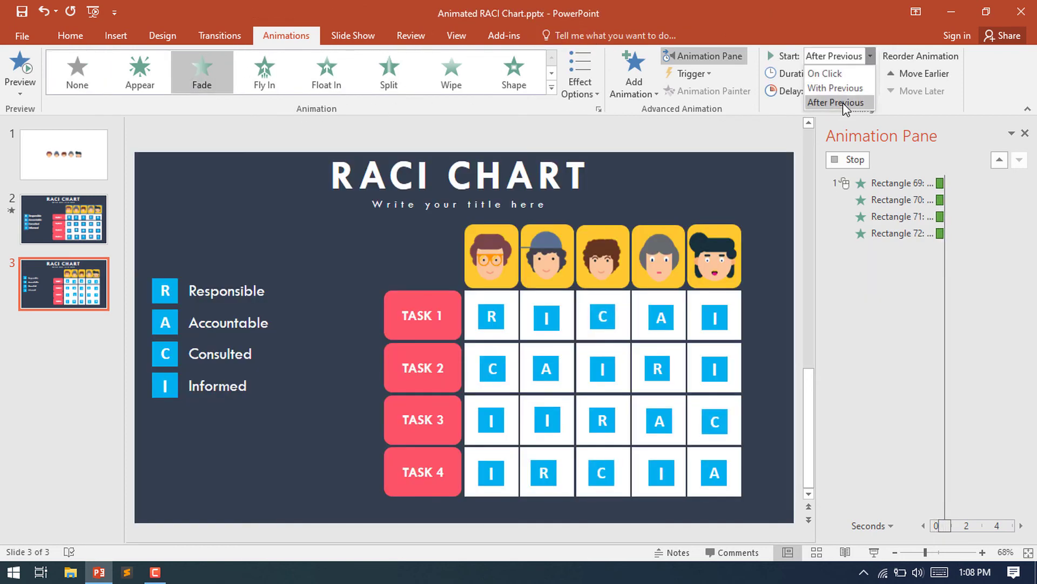